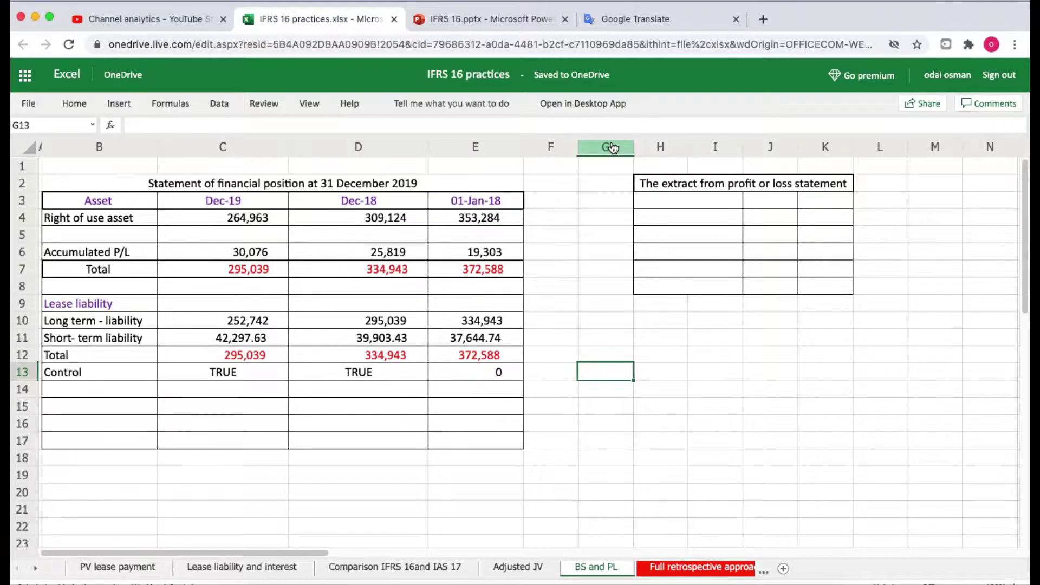
Merge and centre cells C1:E1 above the statement of financial position.
{"action": "left_click", "coordinate": [237, 187]}
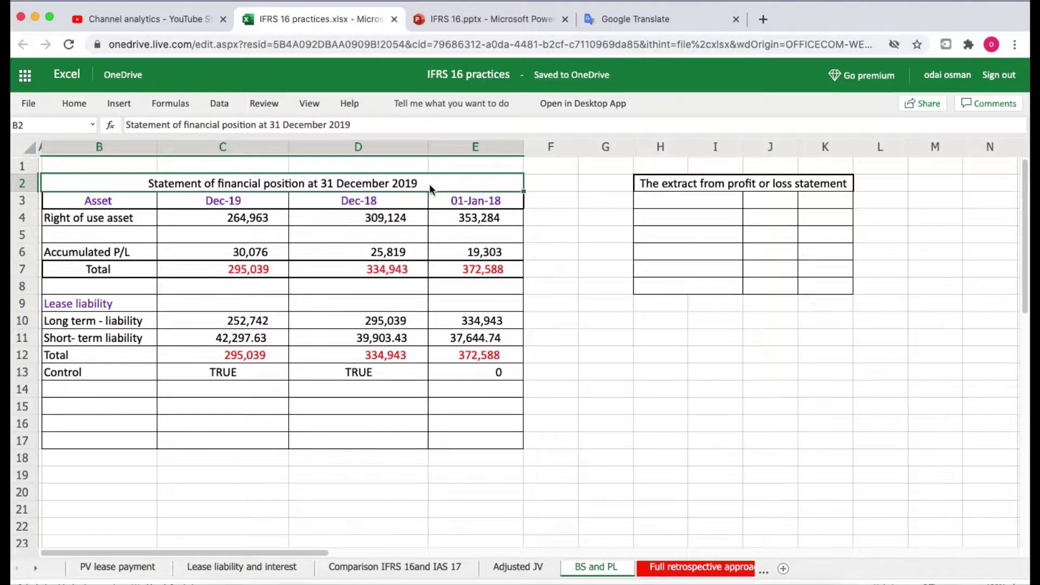
{"action": "left_click_drag", "start_coordinate": [226, 169], "coordinate": [482, 169]}
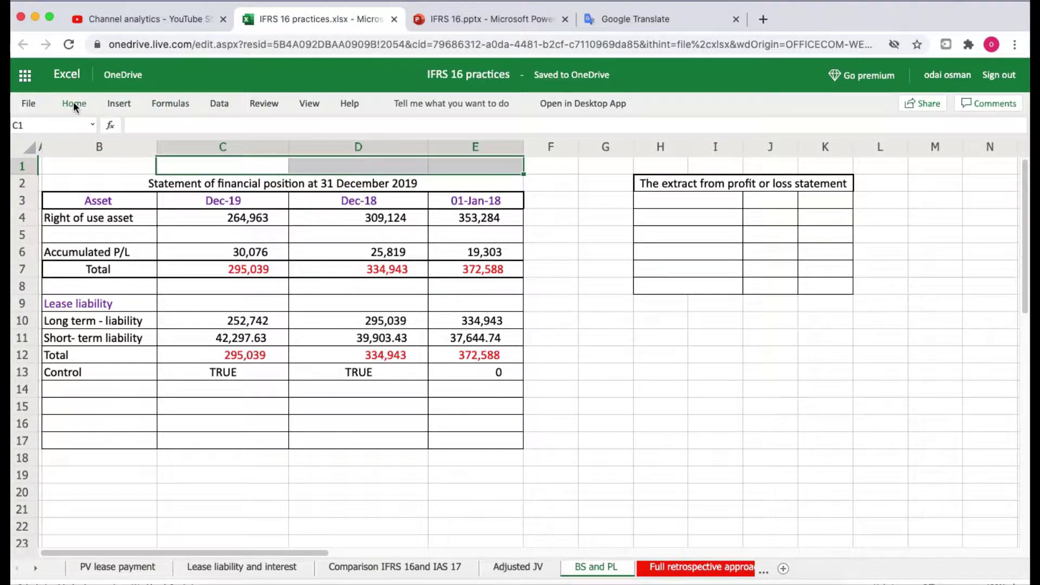
{"action": "left_click", "coordinate": [74, 105]}
{"action": "left_click", "coordinate": [458, 152]}
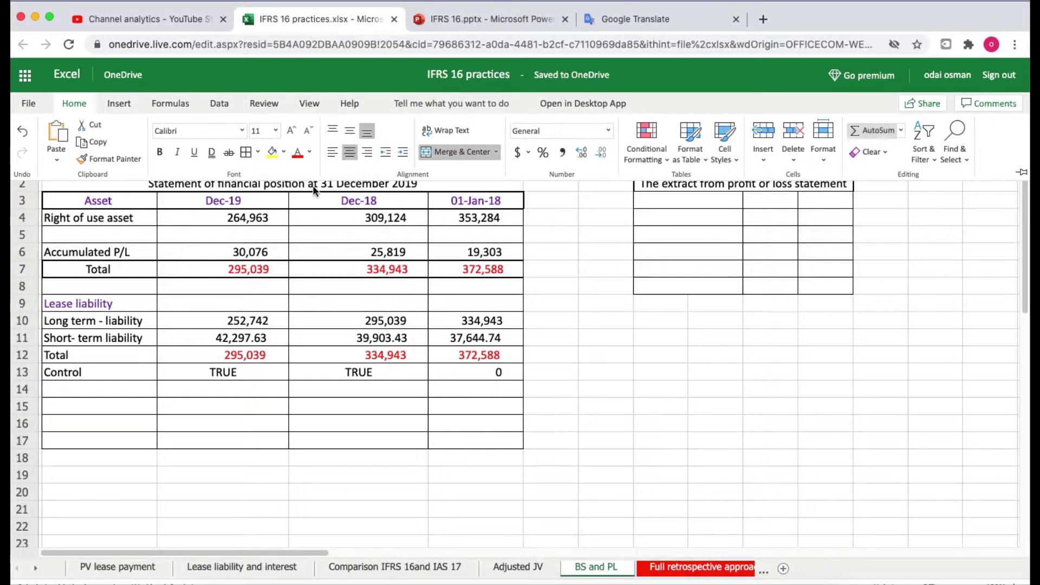
Enter the heading 'Extract from the financial position' in merged cell C1.
{"action": "left_click", "coordinate": [350, 230]}
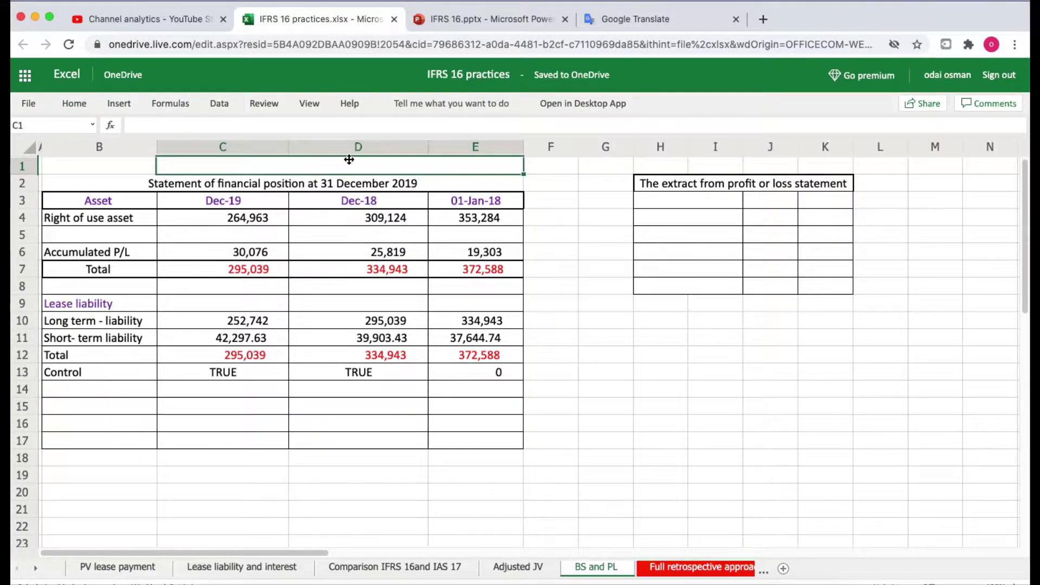
{"action": "type", "text": "Ex"}
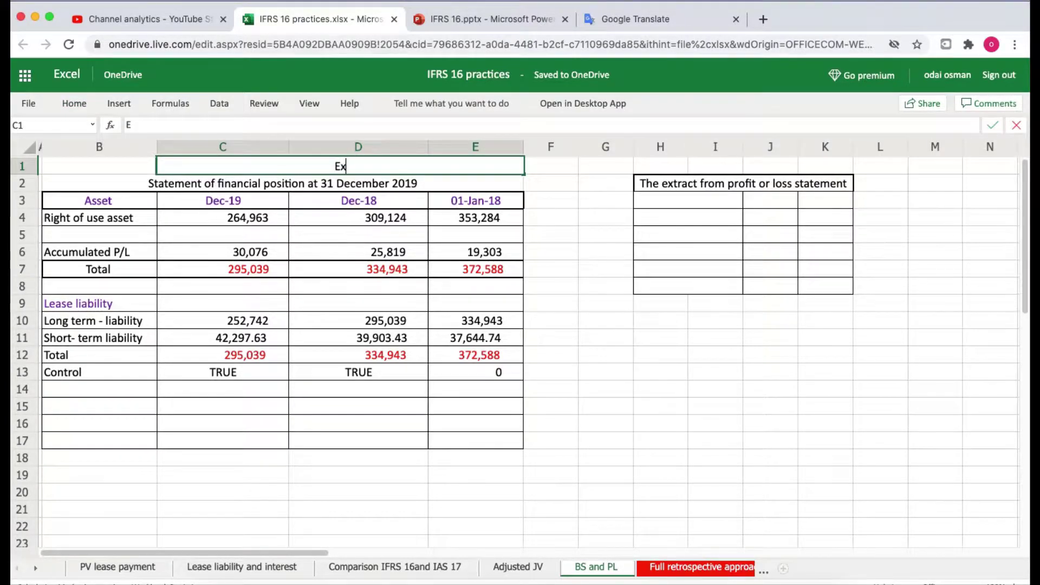
{"action": "type", "text": "trac"}
{"action": "key", "text": "BackSpace"}
{"action": "key", "text": "BackSpace"}
{"action": "type", "text": "act from "}
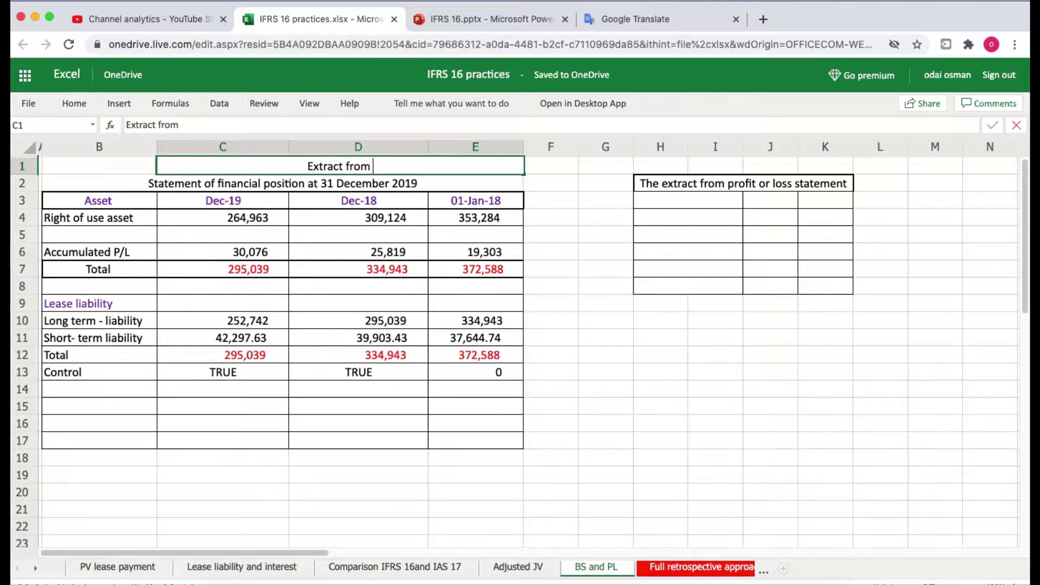
{"action": "type", "text": "the "}
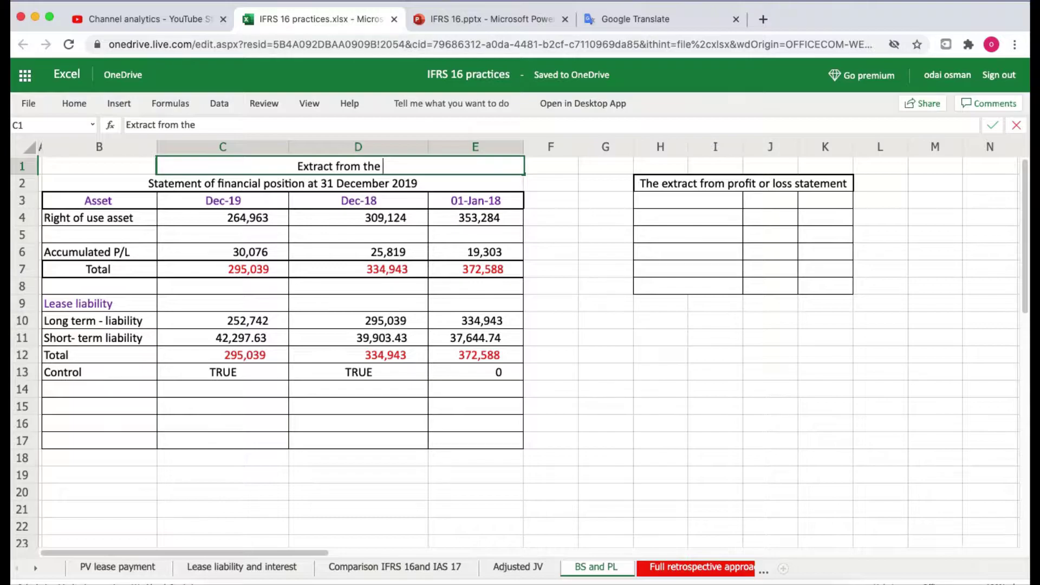
{"action": "type", "text": "finan"}
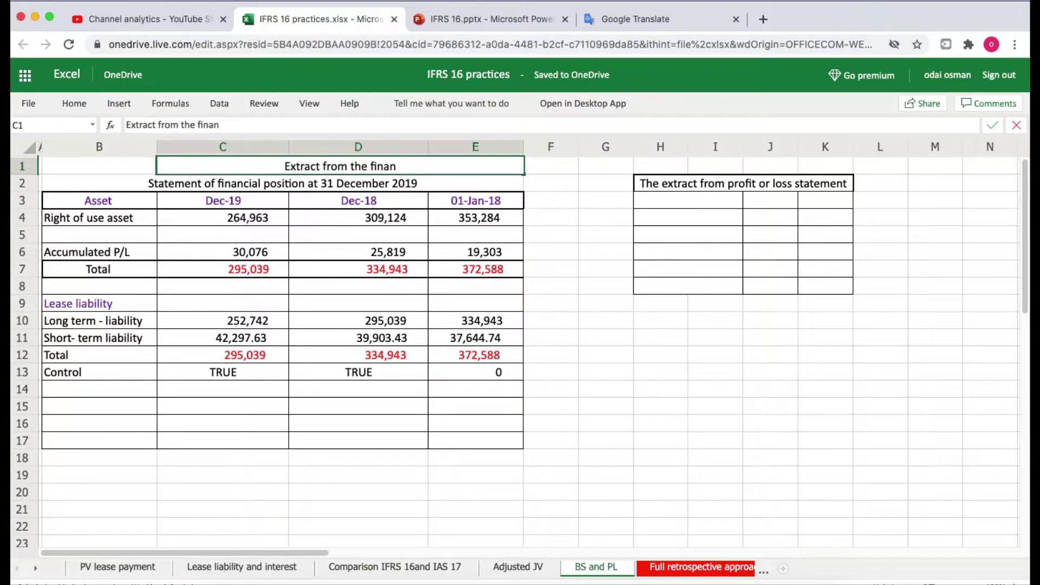
{"action": "type", "text": "cial post"}
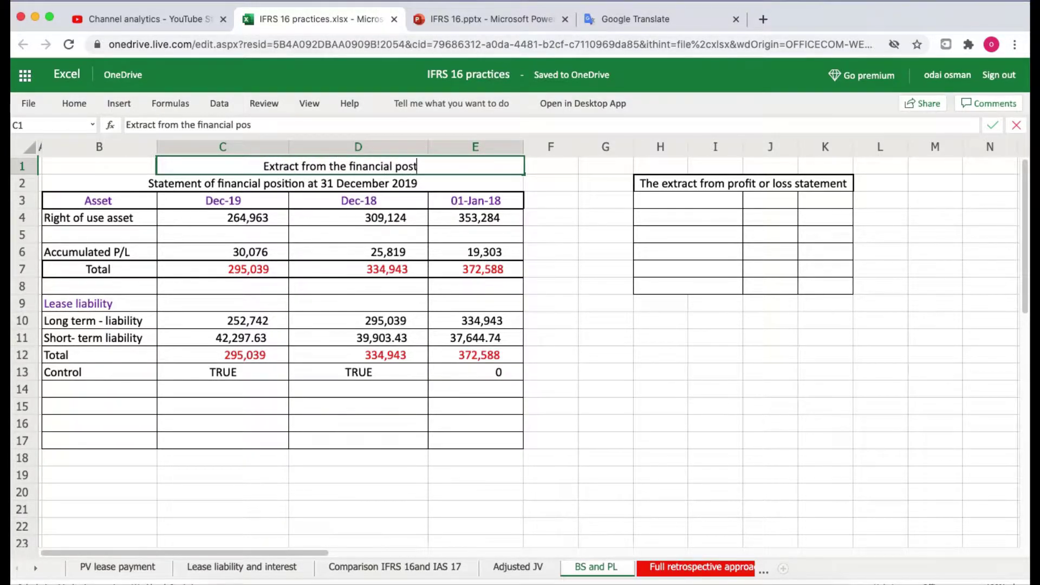
{"action": "key", "text": "BackSpace"}
{"action": "type", "text": "ition"}
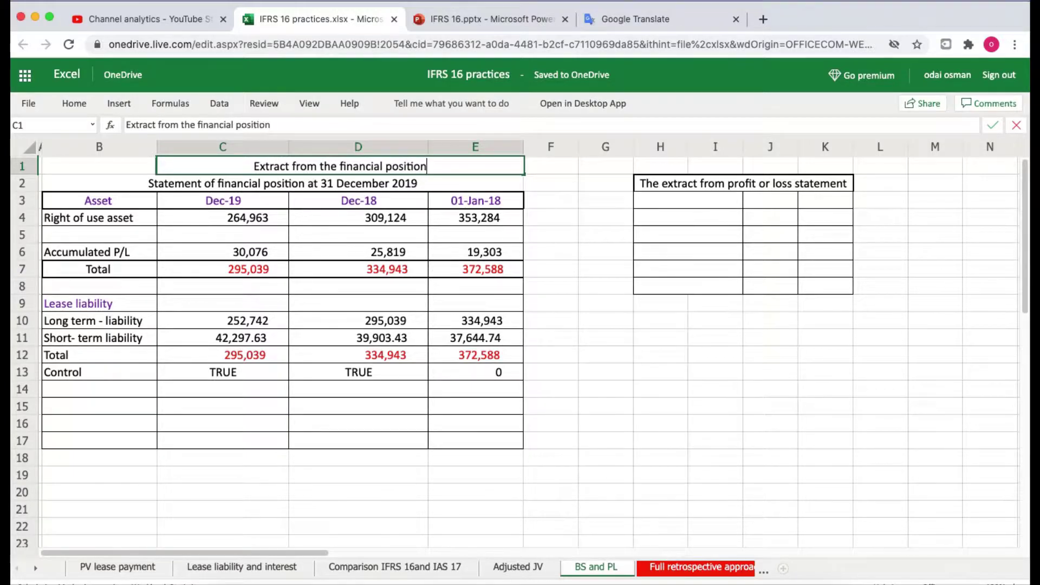
{"action": "key", "text": "Return"}
{"action": "left_click", "coordinate": [726, 372]}
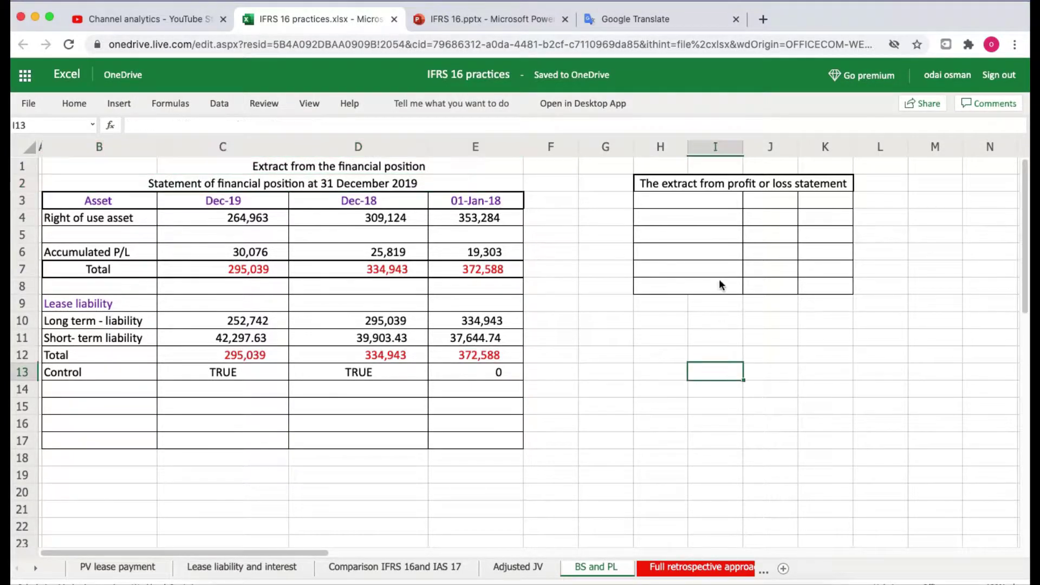
{"action": "left_click", "coordinate": [694, 182]}
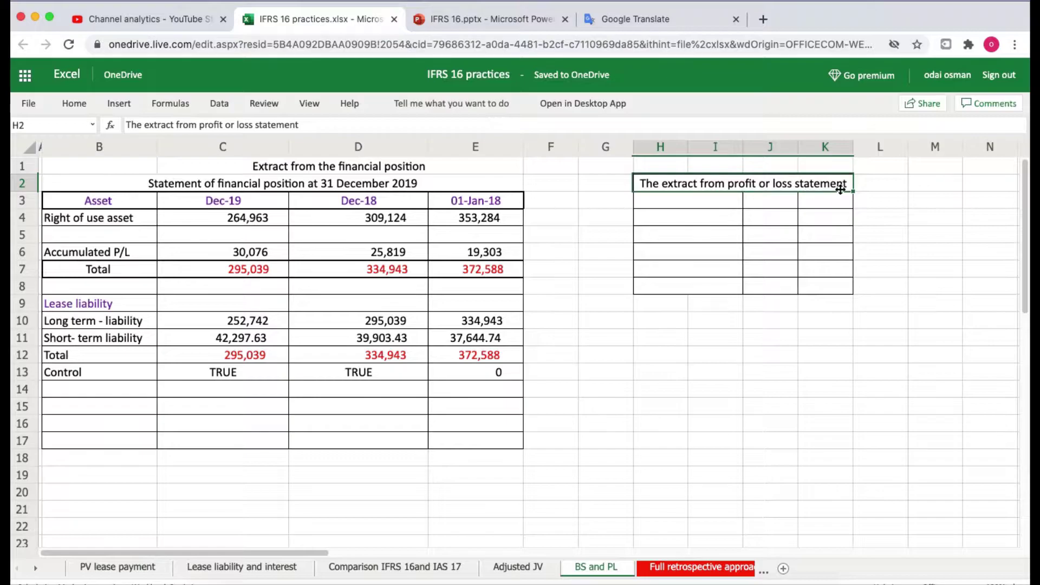
Type the column headers Account, 2019 and 2018 across row 3 of the extract.
{"action": "left_click", "coordinate": [865, 190]}
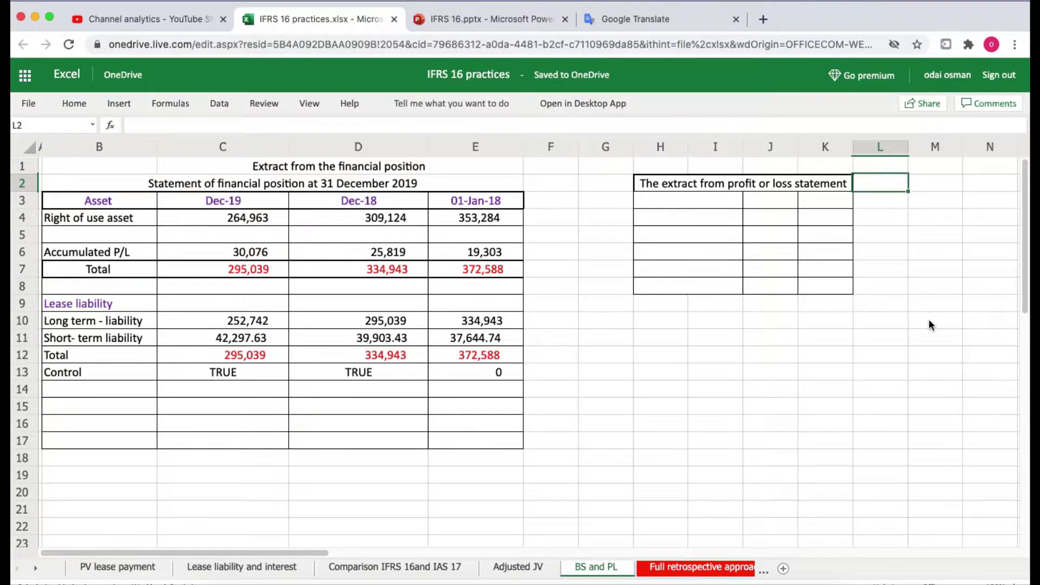
{"action": "left_click", "coordinate": [675, 207]}
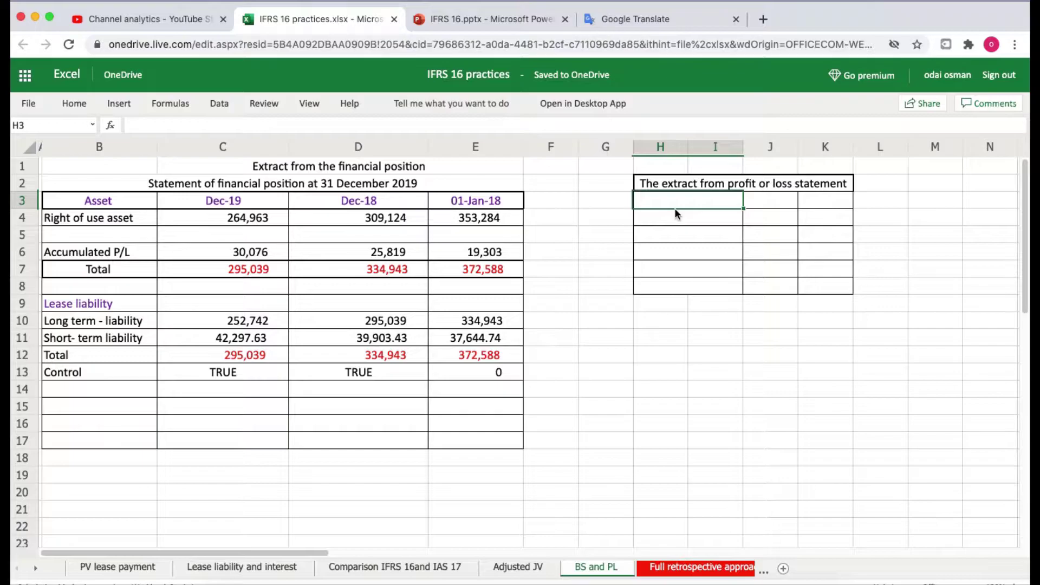
{"action": "type", "text": "Account"}
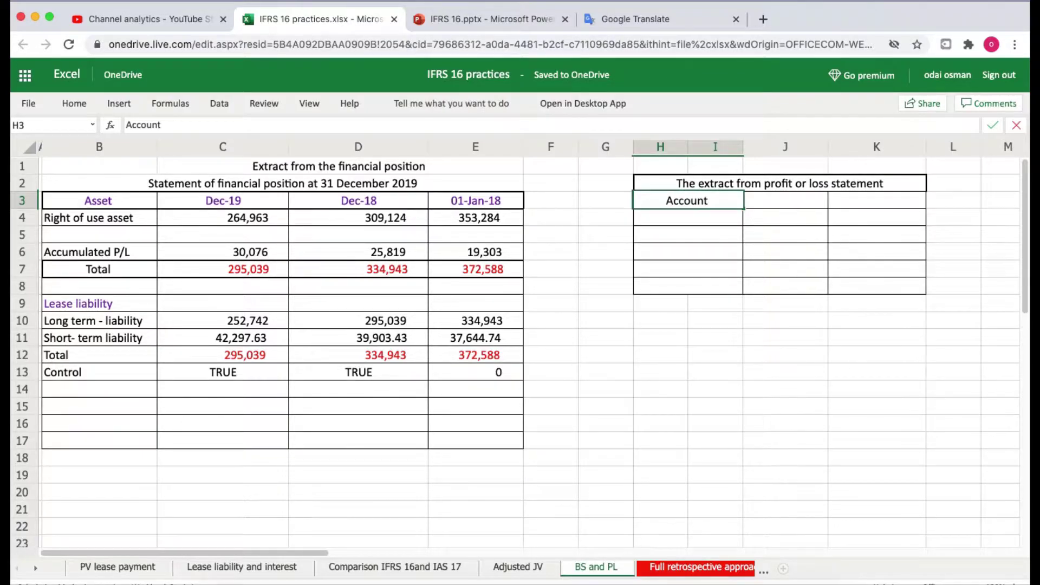
{"action": "key", "text": "Tab"}
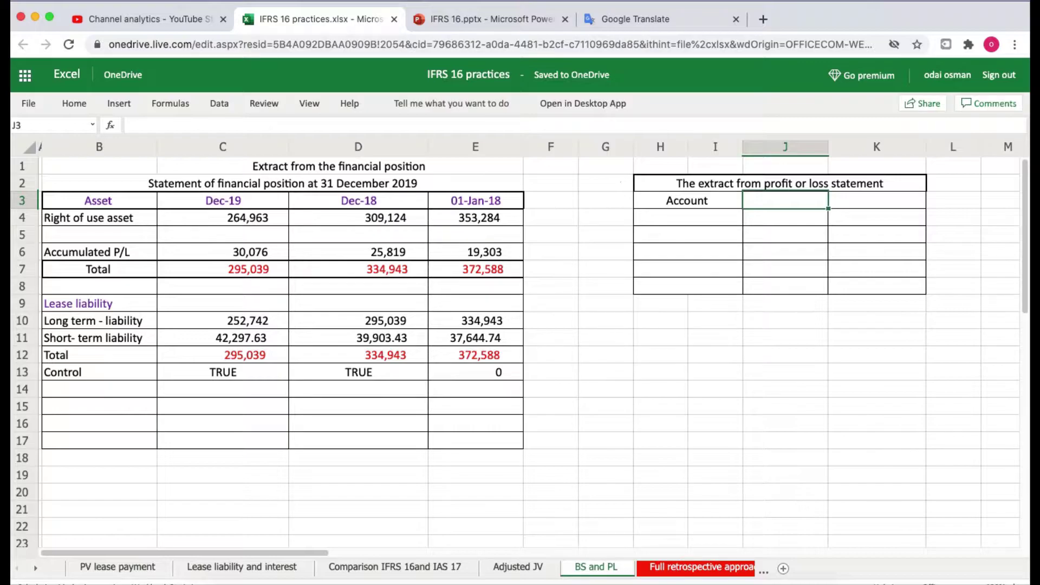
{"action": "type", "text": "2019"}
{"action": "key", "text": "Tab"}
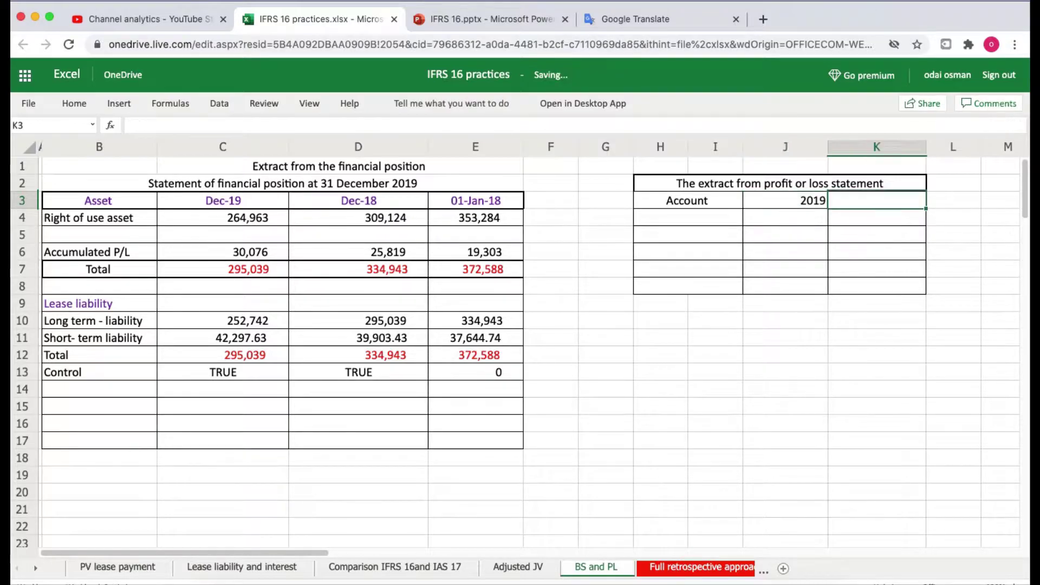
{"action": "type", "text": "2018"}
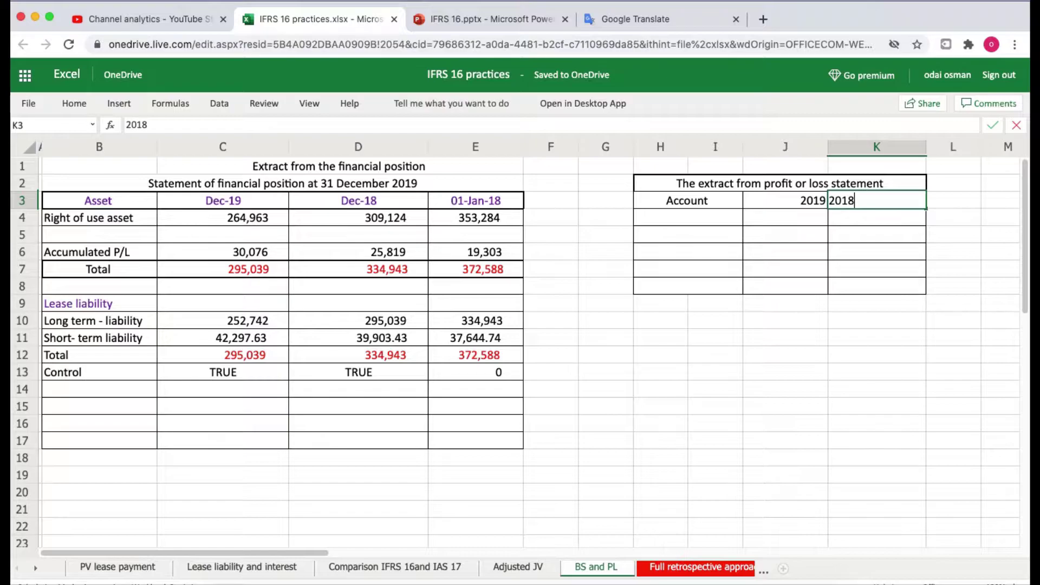
{"action": "key", "text": "Return"}
{"action": "left_click", "coordinate": [875, 318]}
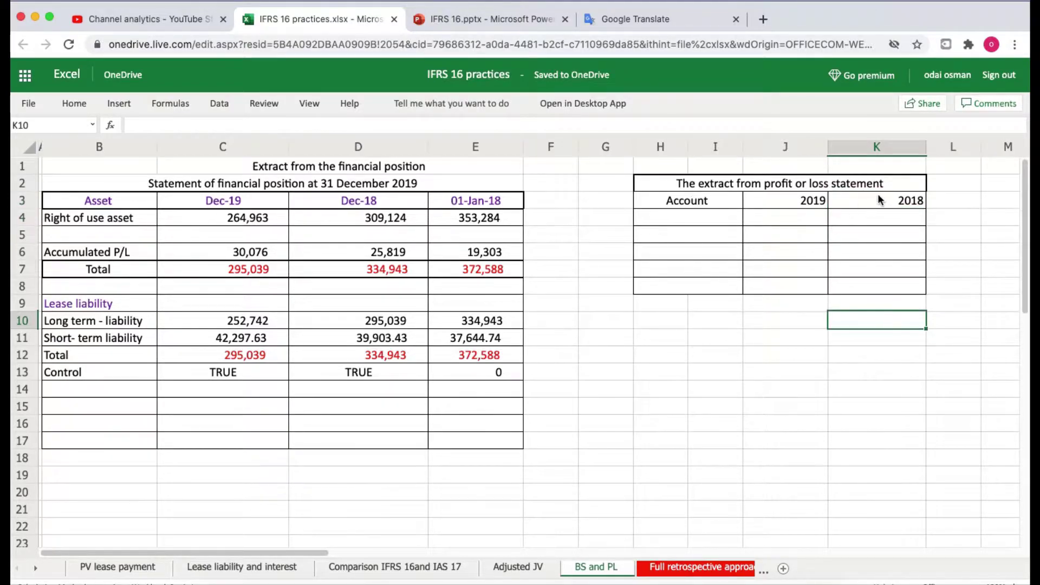
Widen column I to fit longer account names.
{"action": "left_click", "coordinate": [672, 217]}
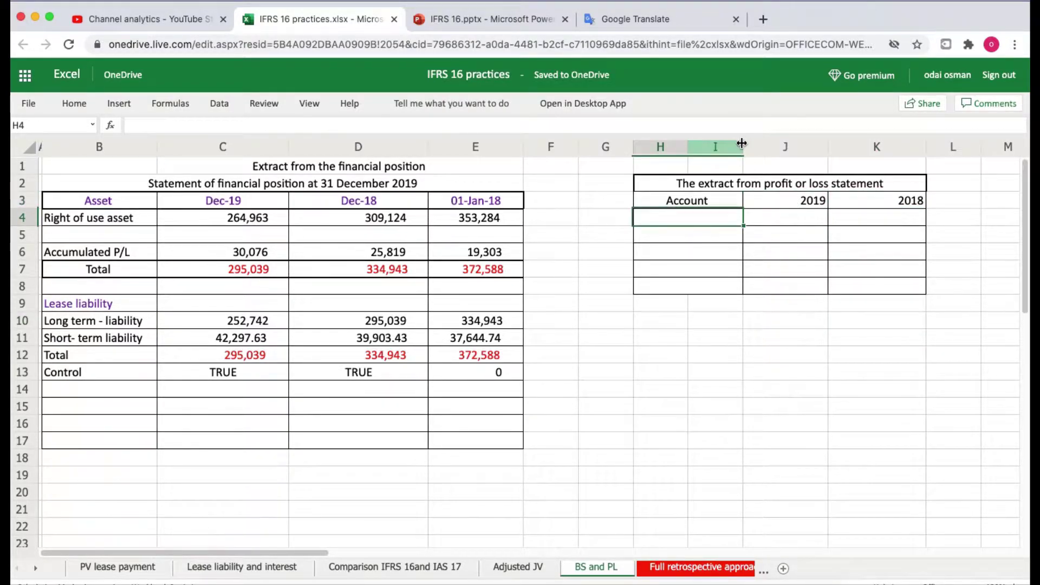
{"action": "left_click_drag", "start_coordinate": [742, 143], "coordinate": [784, 143]}
{"action": "key", "text": "Down"}
{"action": "key", "text": "Down"}
{"action": "key", "text": "Down"}
{"action": "key", "text": "Down"}
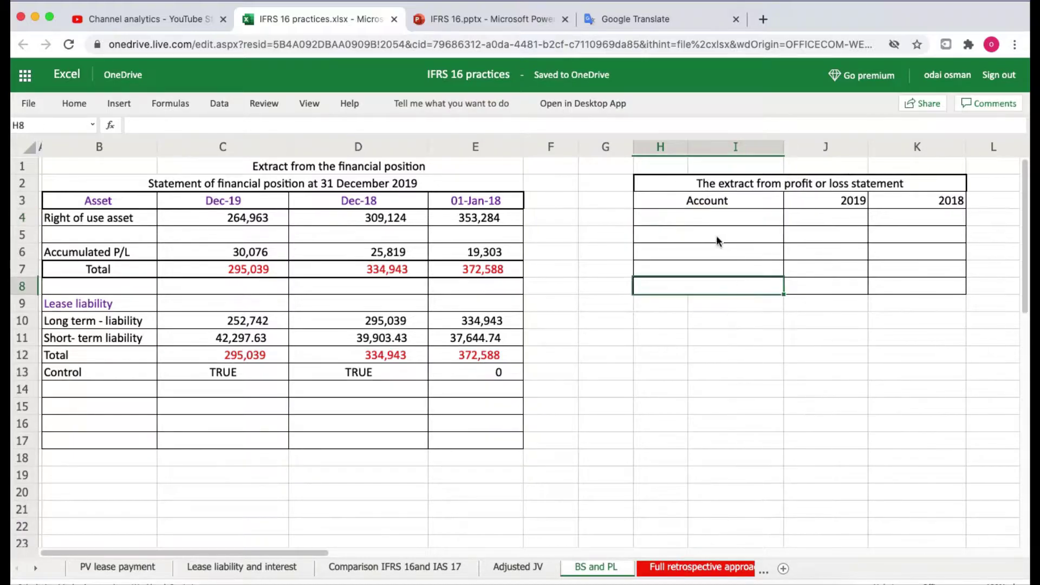
{"action": "left_click", "coordinate": [720, 220]}
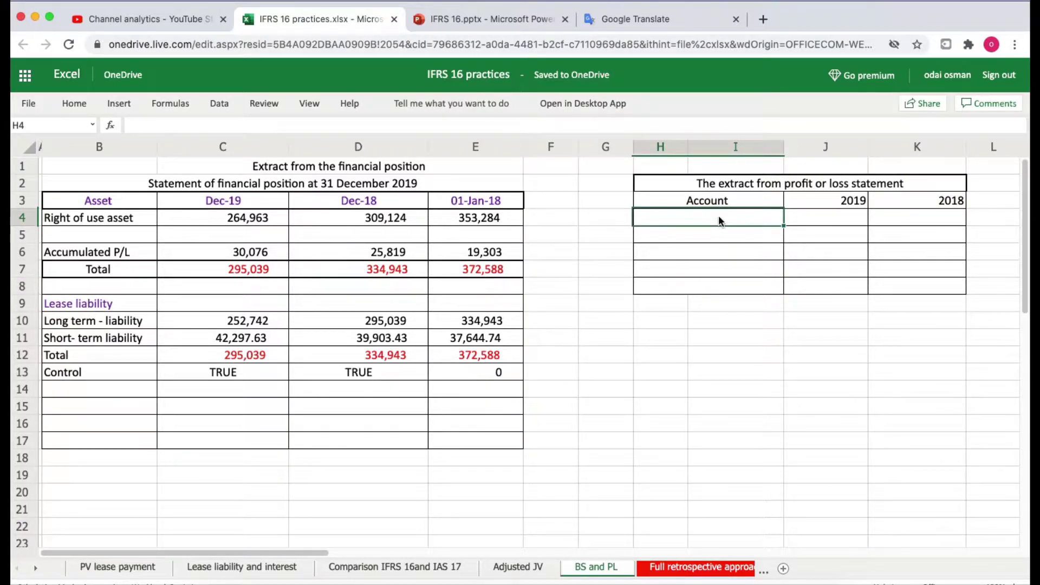
Add the 'Depreciation of RUA' row, linking 2019 to the comparison sheet's year-4 depreciation (44160.5).
{"action": "type", "text": "Depr"}
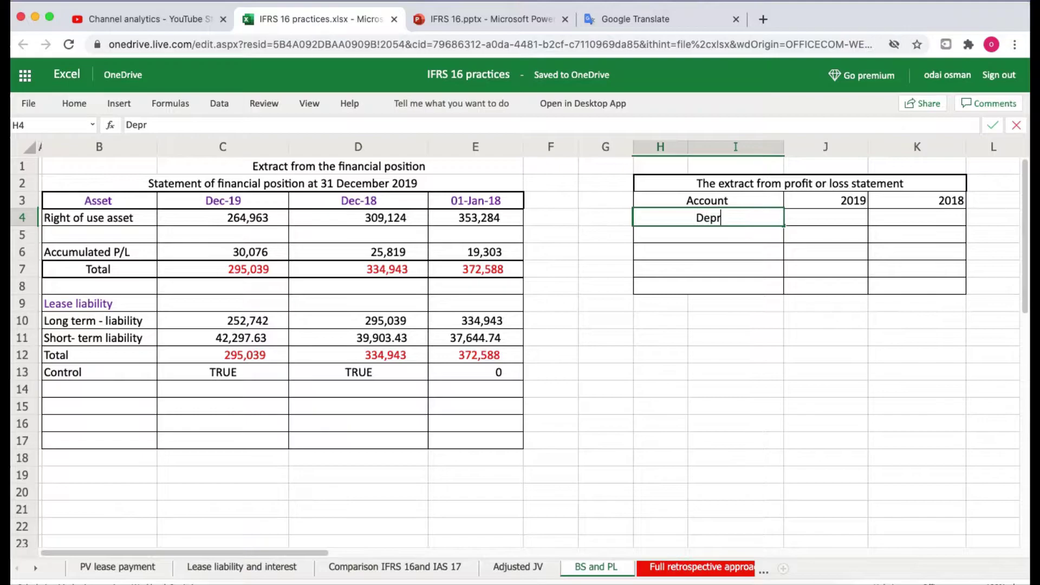
{"action": "type", "text": "eciation "}
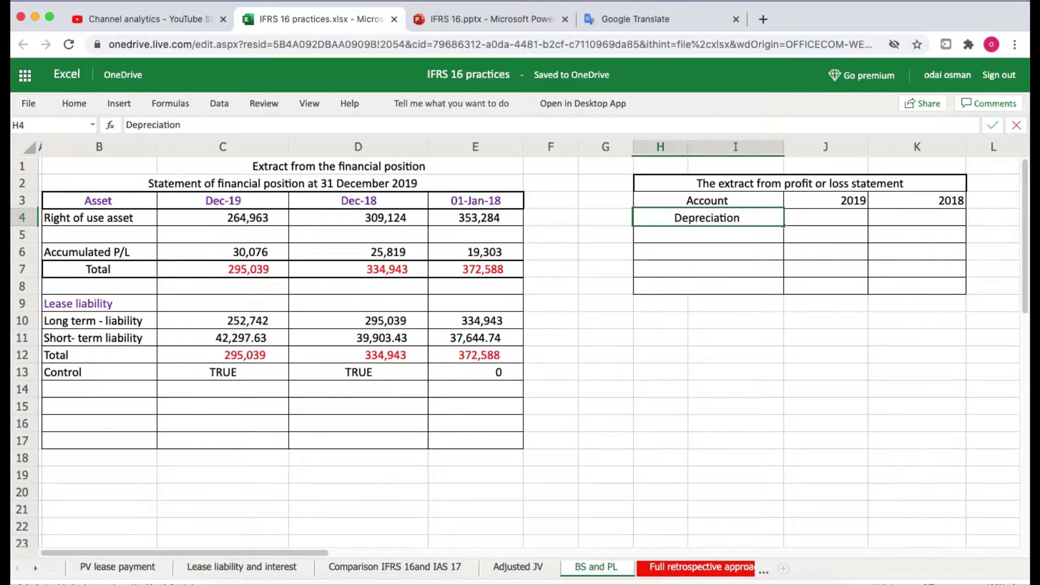
{"action": "type", "text": "of"}
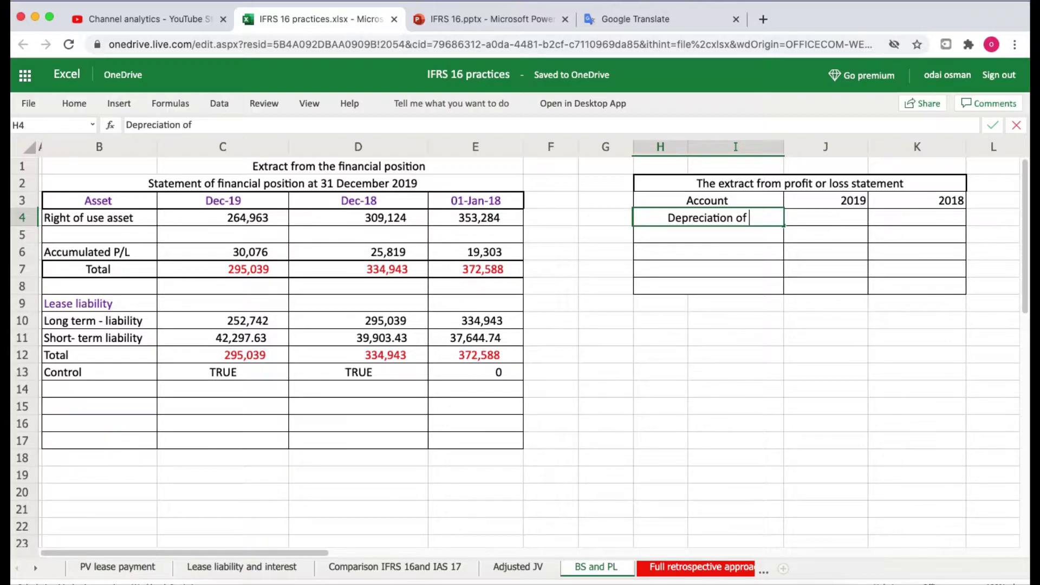
{"action": "type", "text": " R"}
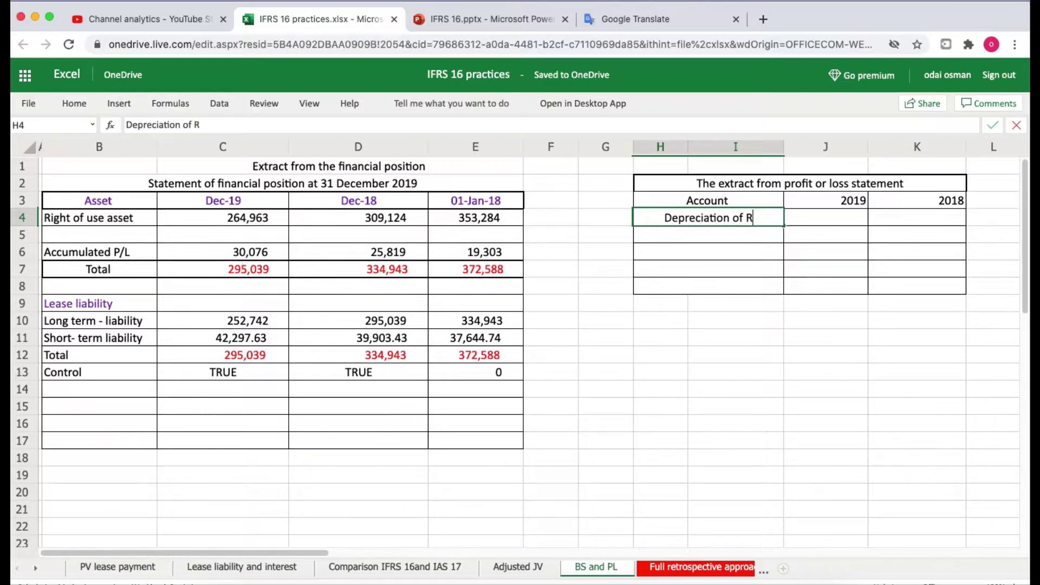
{"action": "type", "text": "UA"}
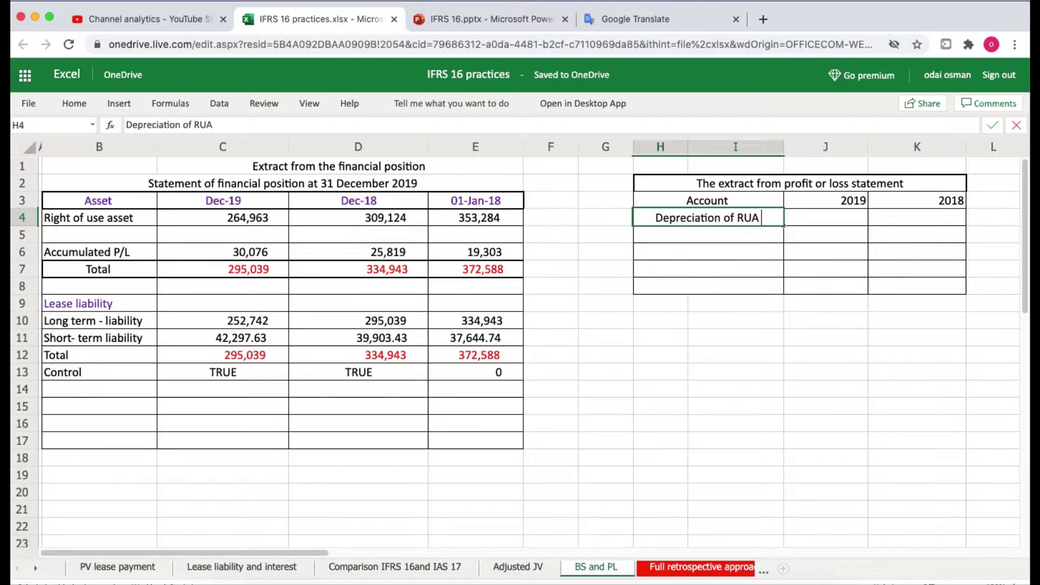
{"action": "key", "text": "Tab"}
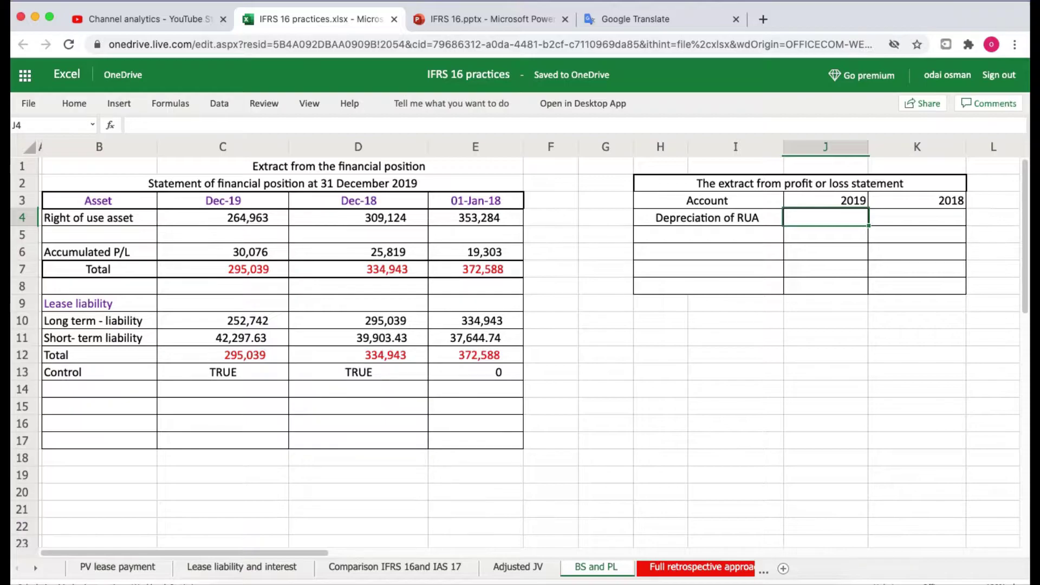
{"action": "type", "text": "="}
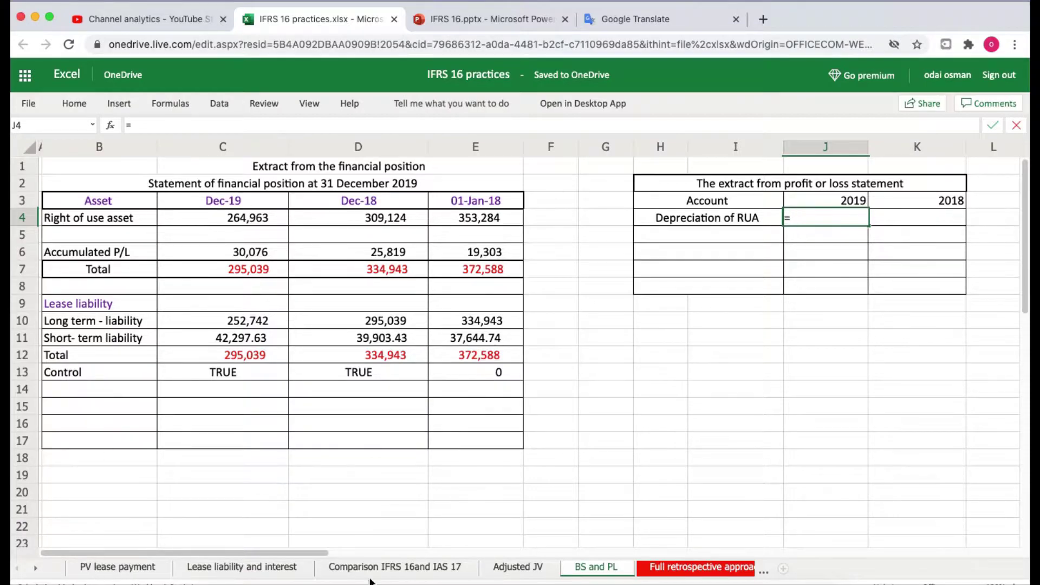
{"action": "left_click", "coordinate": [412, 569]}
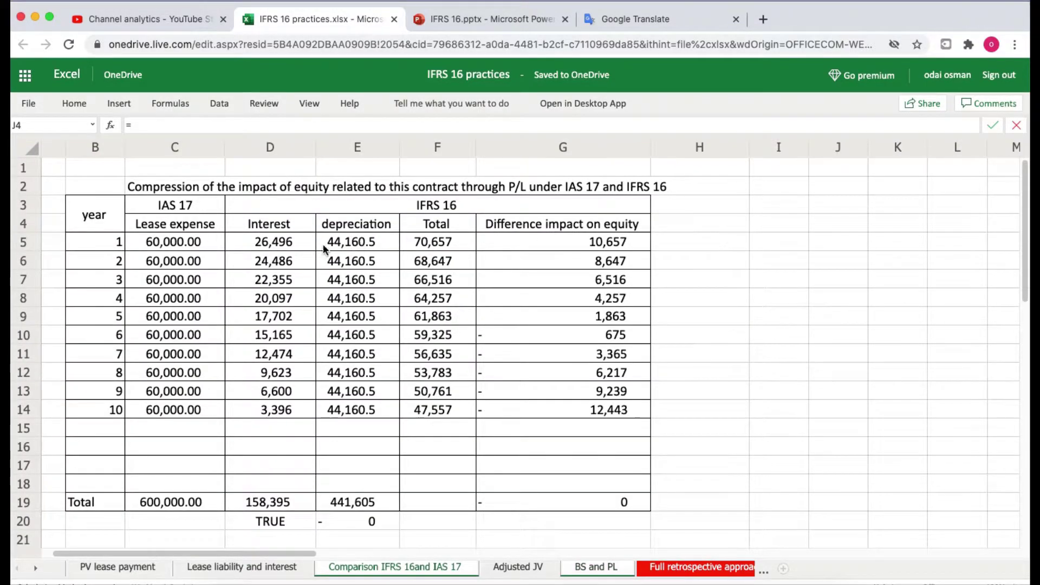
{"action": "left_click", "coordinate": [171, 298]}
{"action": "left_click", "coordinate": [355, 299]}
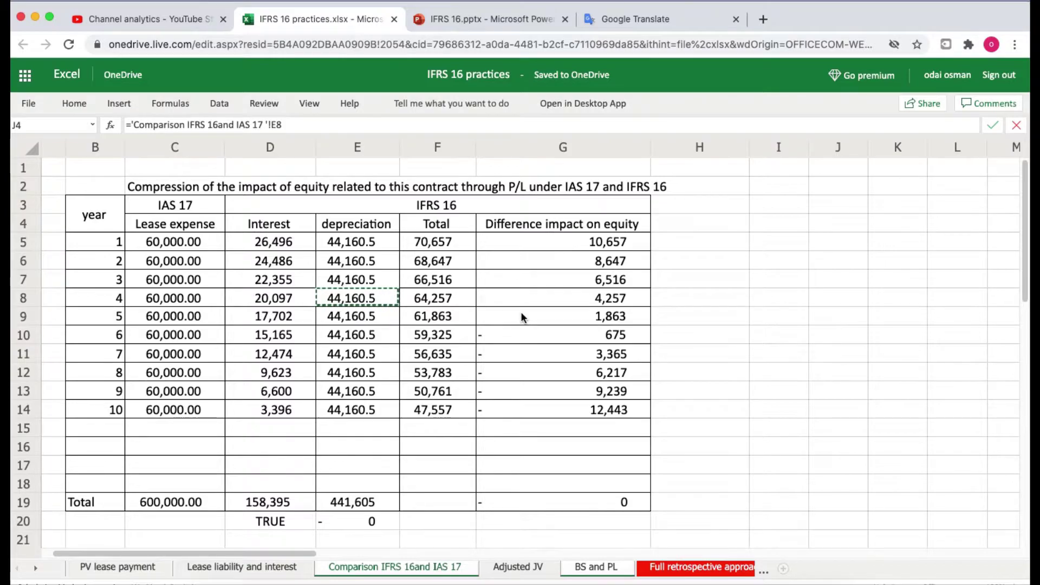
{"action": "key", "text": "Return"}
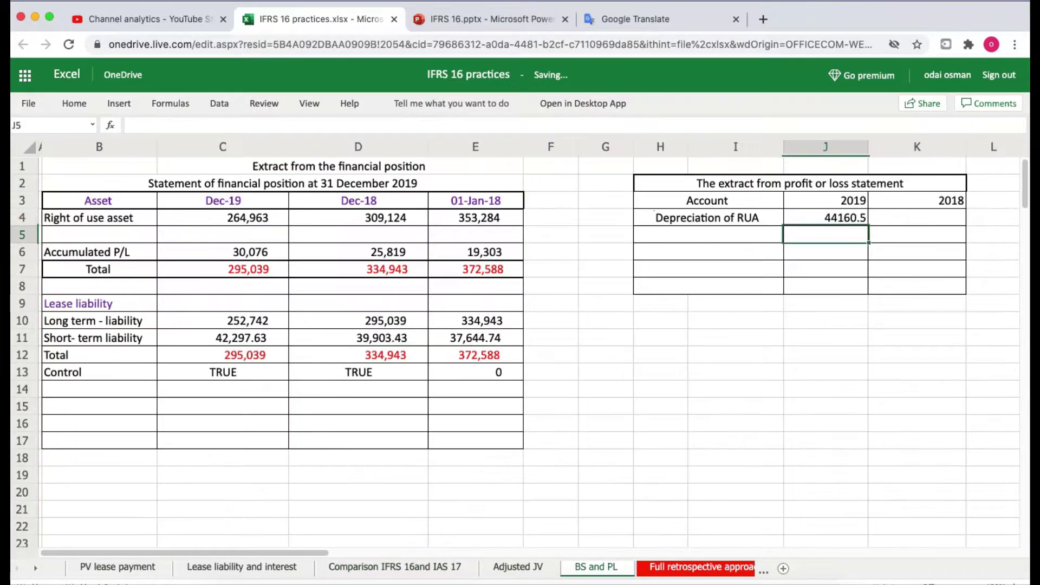
Link K4 to the comparison sheet's year-3 depreciation, also 44160.5.
{"action": "left_click", "coordinate": [937, 223]}
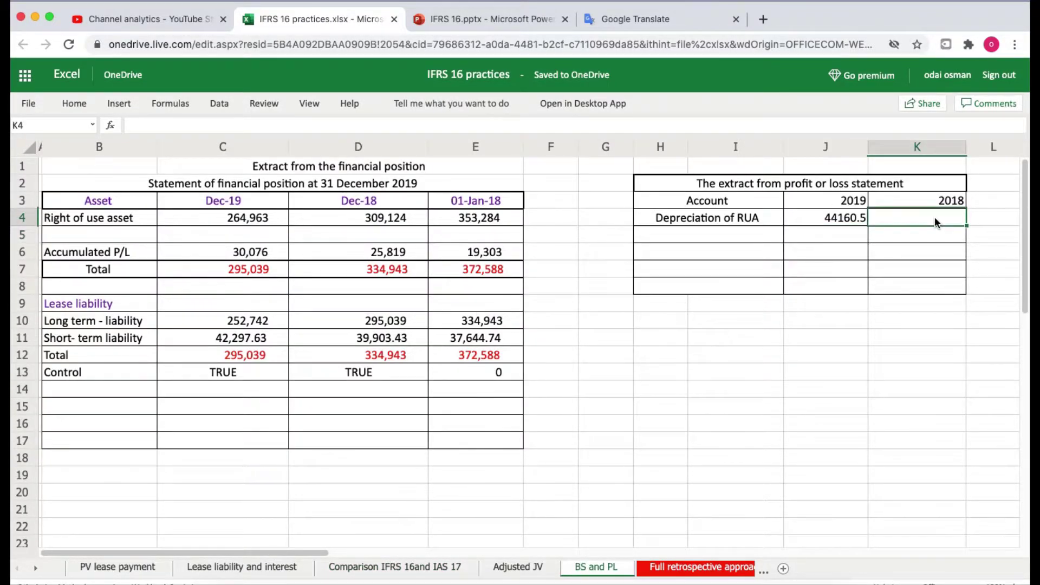
{"action": "type", "text": "="}
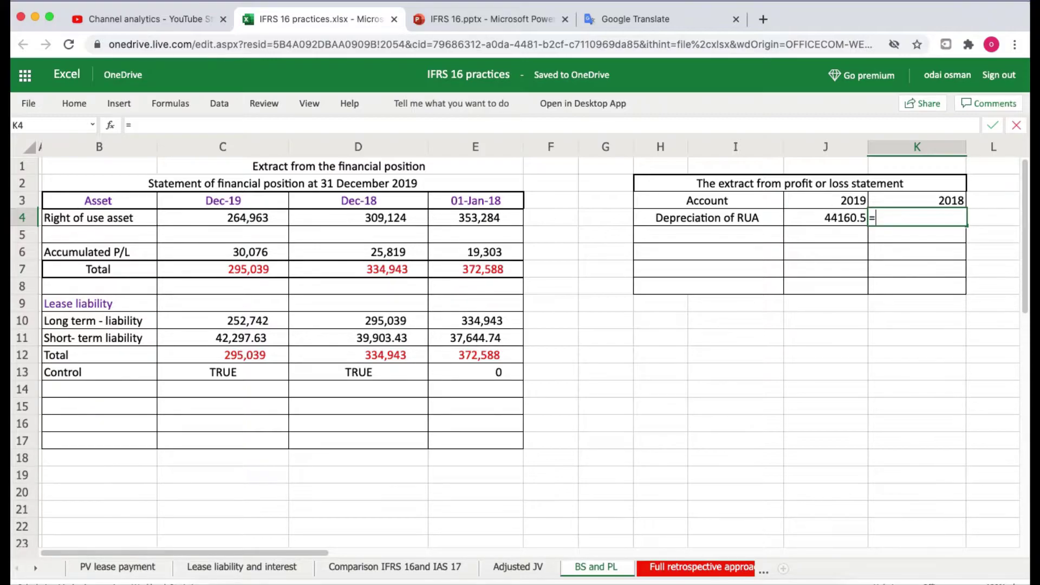
{"action": "left_click", "coordinate": [379, 567]}
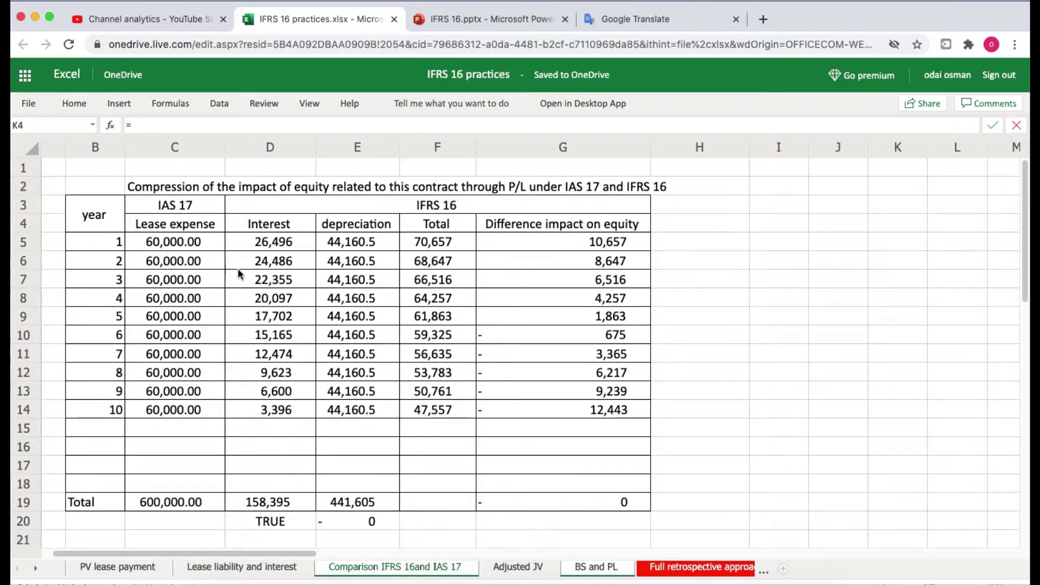
{"action": "left_click", "coordinate": [165, 280]}
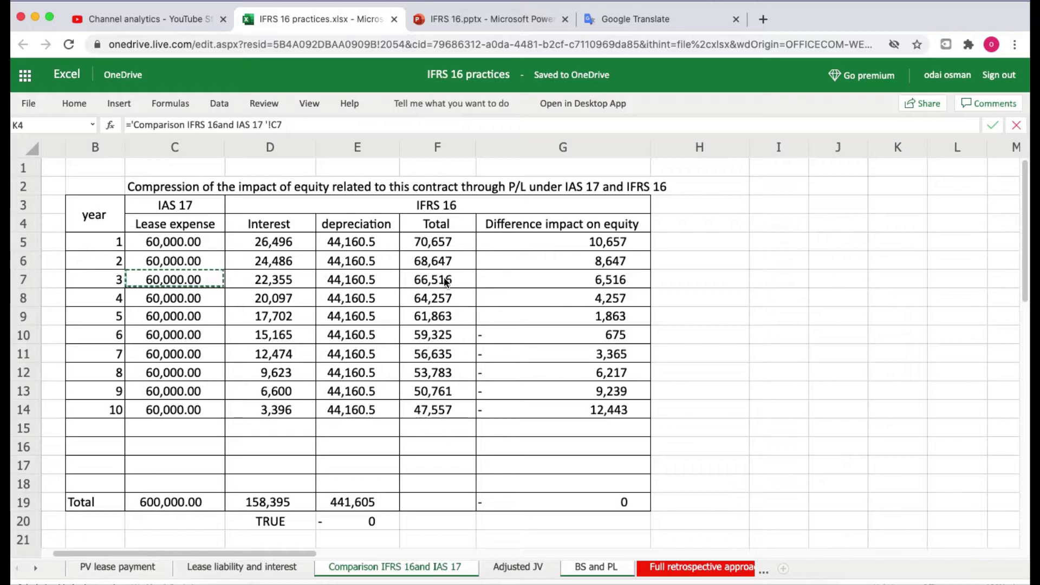
{"action": "key", "text": "Right"}
{"action": "key", "text": "Right"}
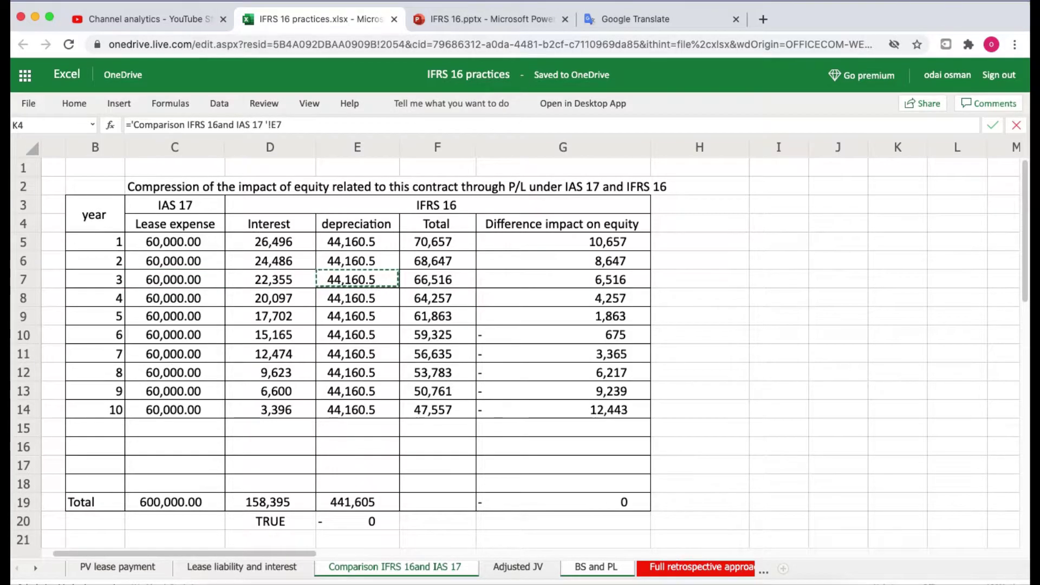
{"action": "key", "text": "Return"}
{"action": "left_click", "coordinate": [778, 358]}
{"action": "left_click", "coordinate": [713, 234]}
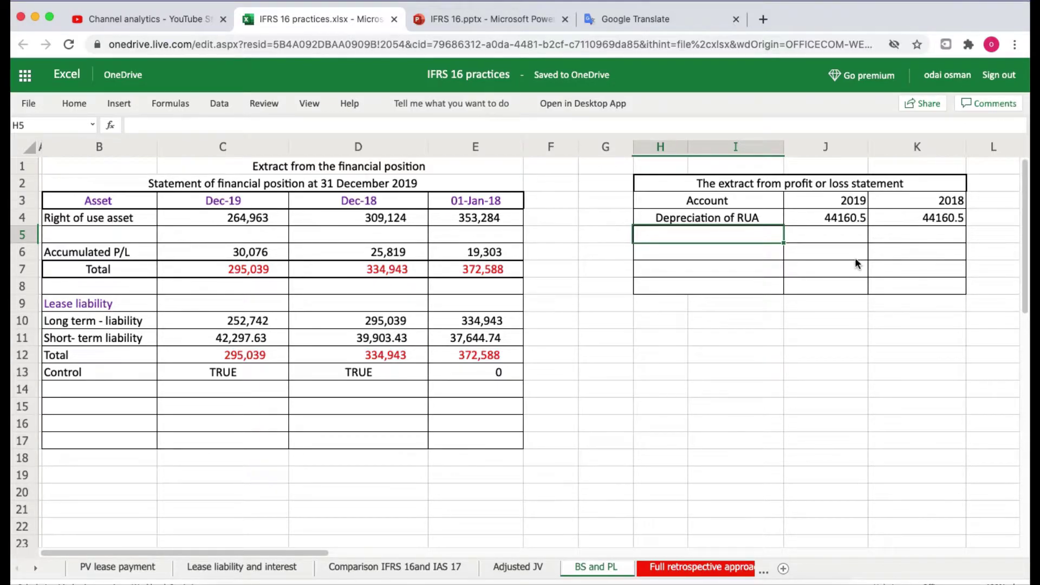
Type the label 'Interes for lease liability' into H5.
{"action": "type", "text": "In"}
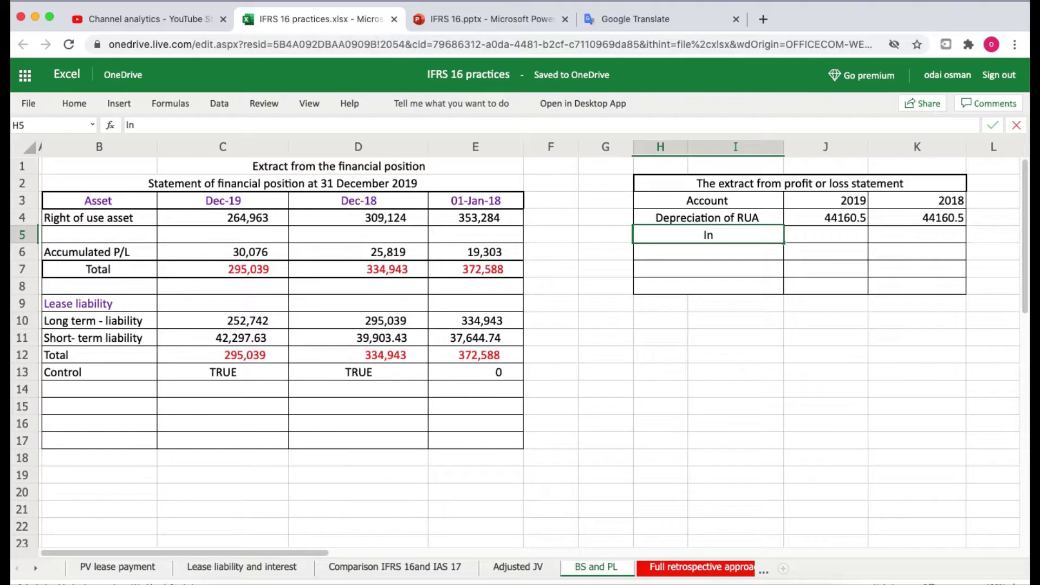
{"action": "type", "text": "teres of"}
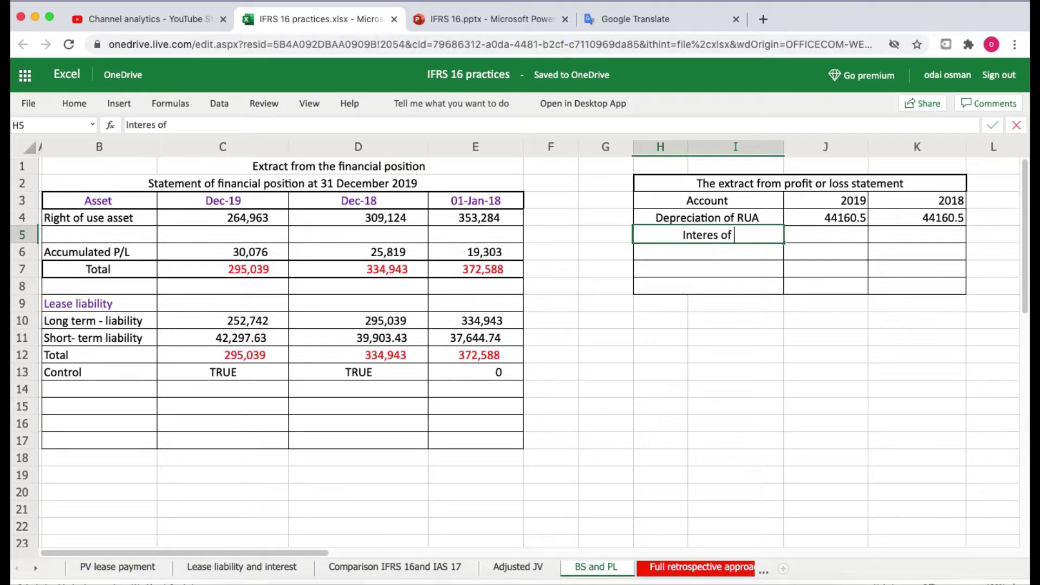
{"action": "key", "text": "BackSpace"}
{"action": "key", "text": "BackSpace"}
{"action": "type", "text": "for lease"}
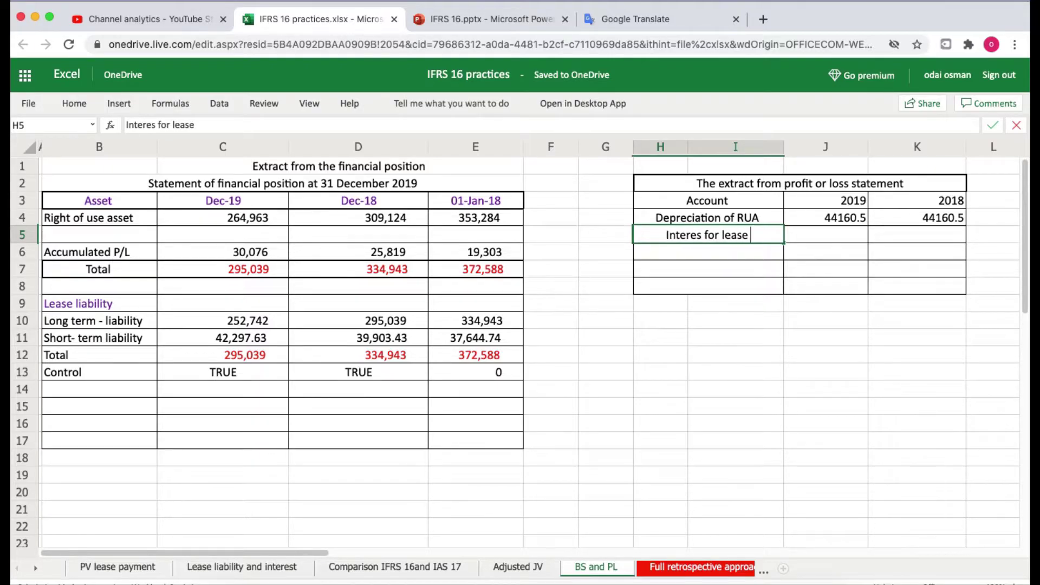
{"action": "type", "text": " liabil"}
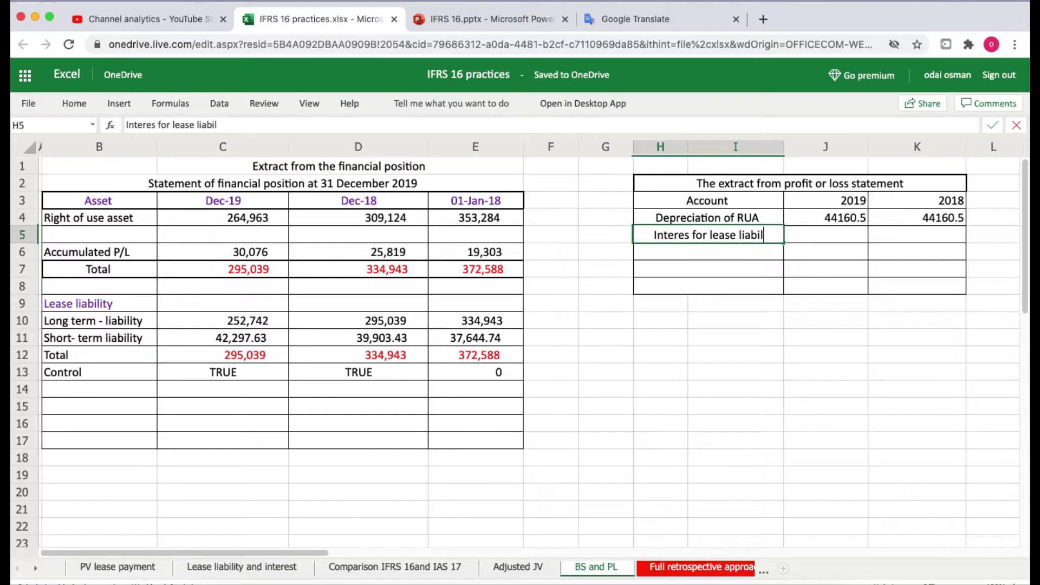
{"action": "type", "text": "ity"}
Link J5 to the comparison sheet's year-4 lease interest of 20,097.
{"action": "key", "text": "Tab"}
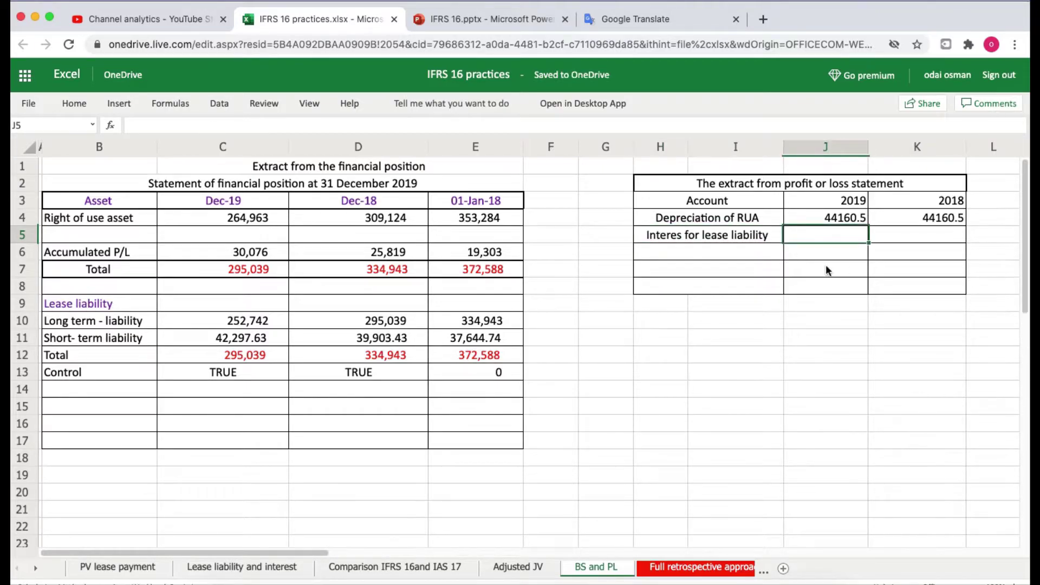
{"action": "type", "text": "="}
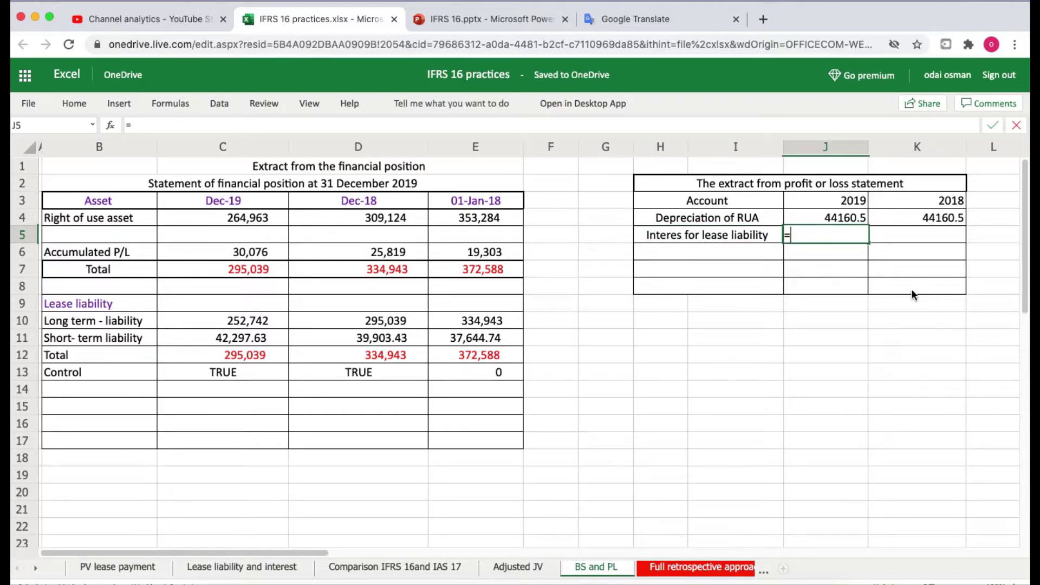
{"action": "left_click", "coordinate": [394, 567]}
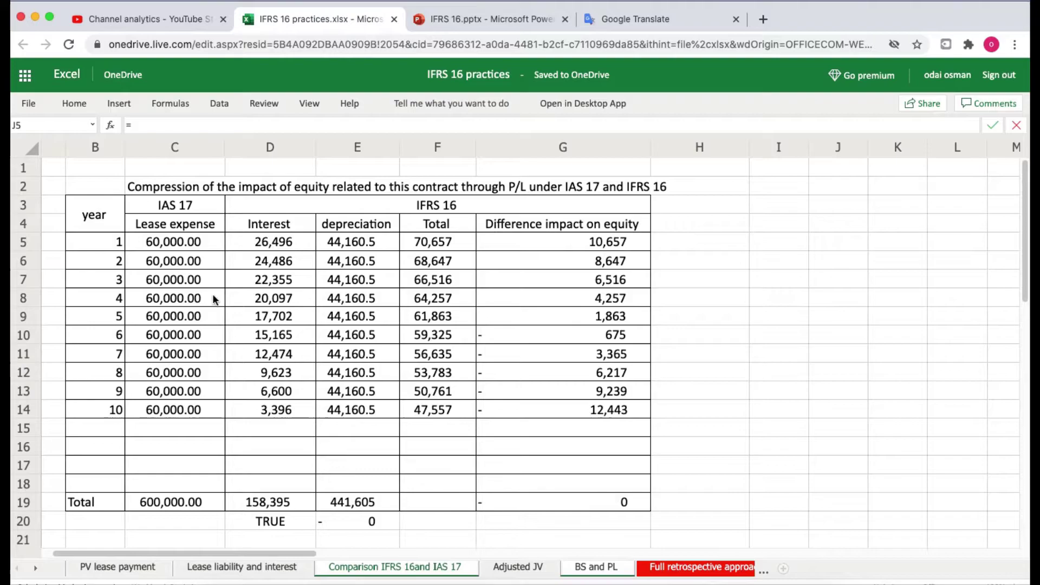
{"action": "left_click", "coordinate": [273, 298]}
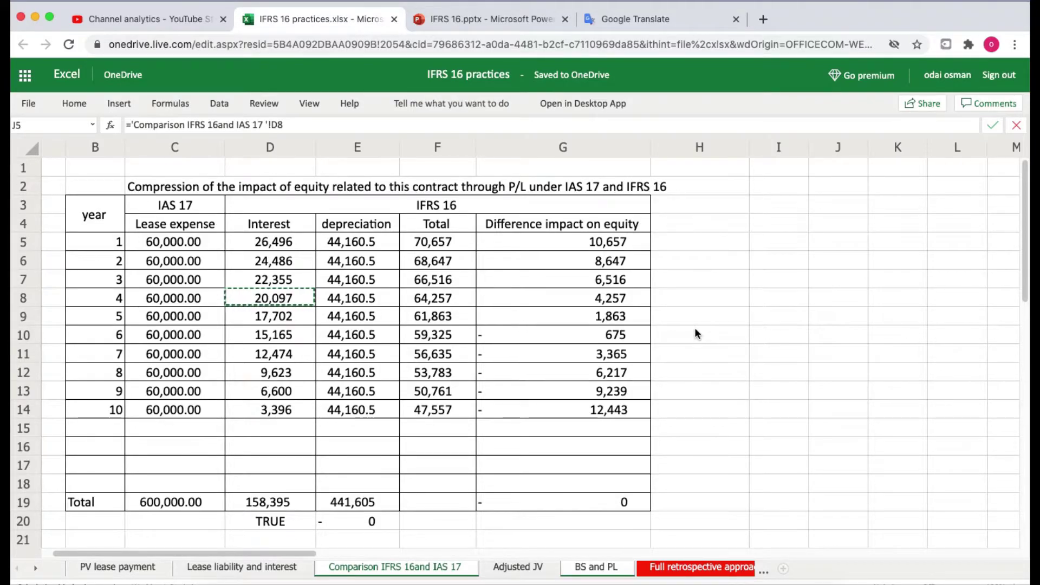
{"action": "key", "text": "Return"}
Link K5 to the comparison sheet's year-3 lease interest of 22,355.
{"action": "left_click", "coordinate": [915, 241]}
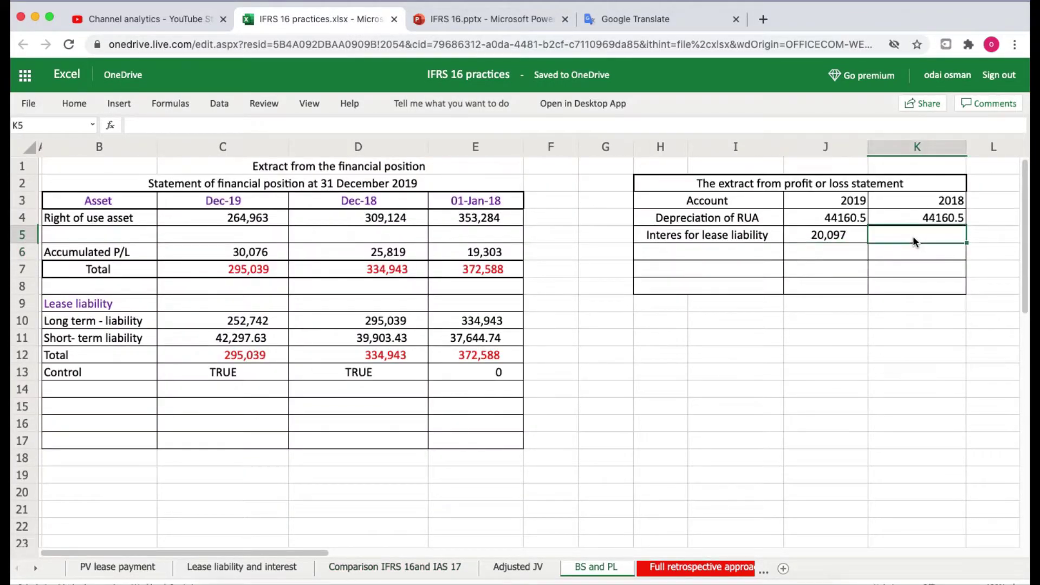
{"action": "type", "text": "="}
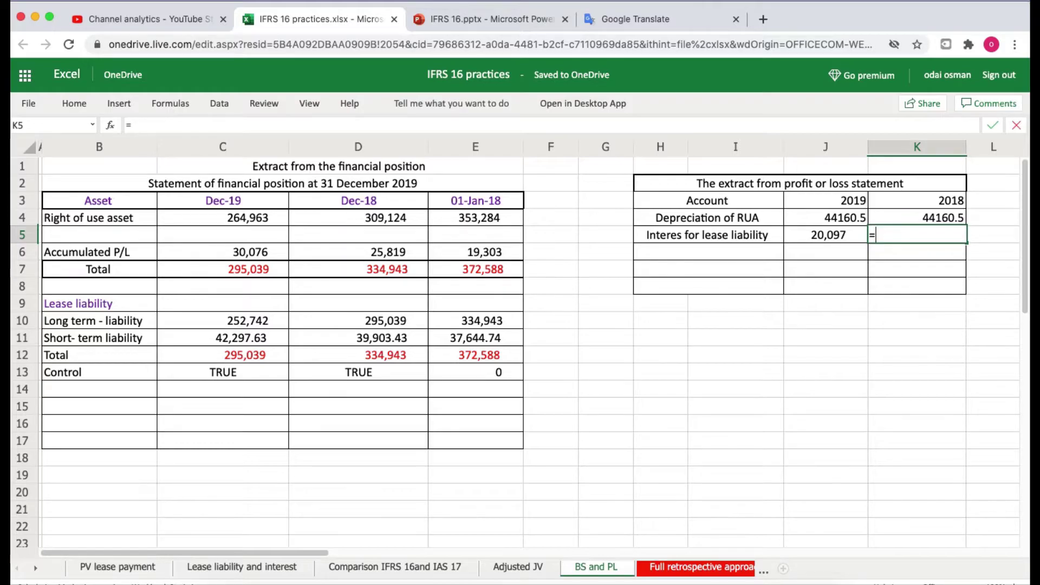
{"action": "left_click", "coordinate": [361, 567]}
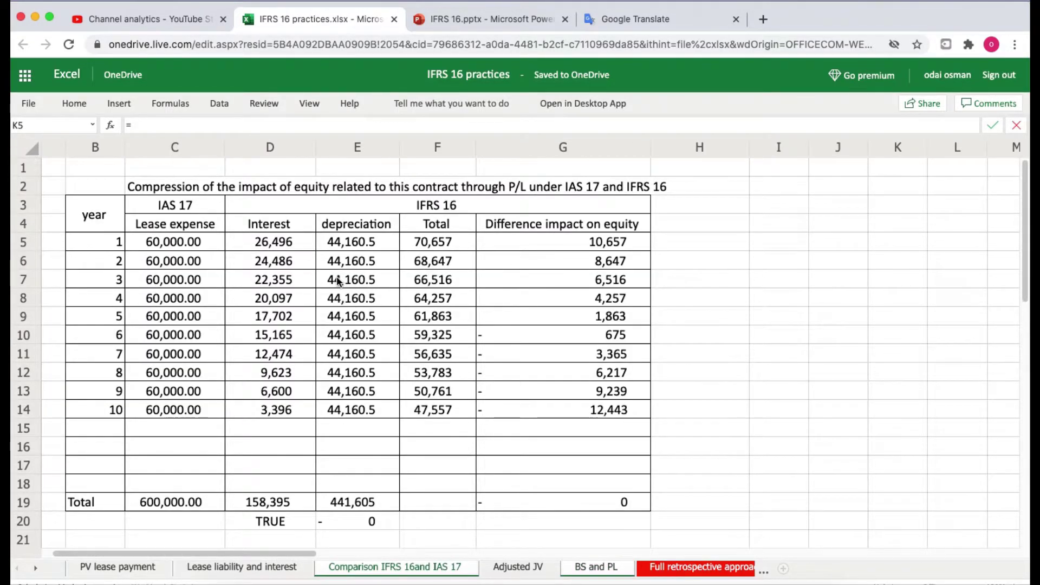
{"action": "left_click", "coordinate": [274, 280]}
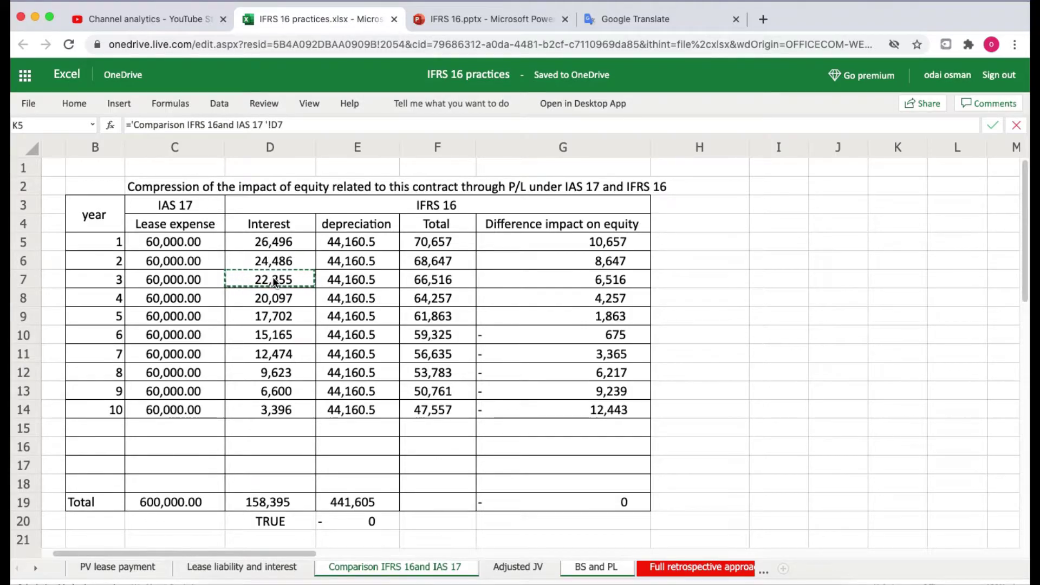
{"action": "key", "text": "Return"}
{"action": "left_click", "coordinate": [830, 353]}
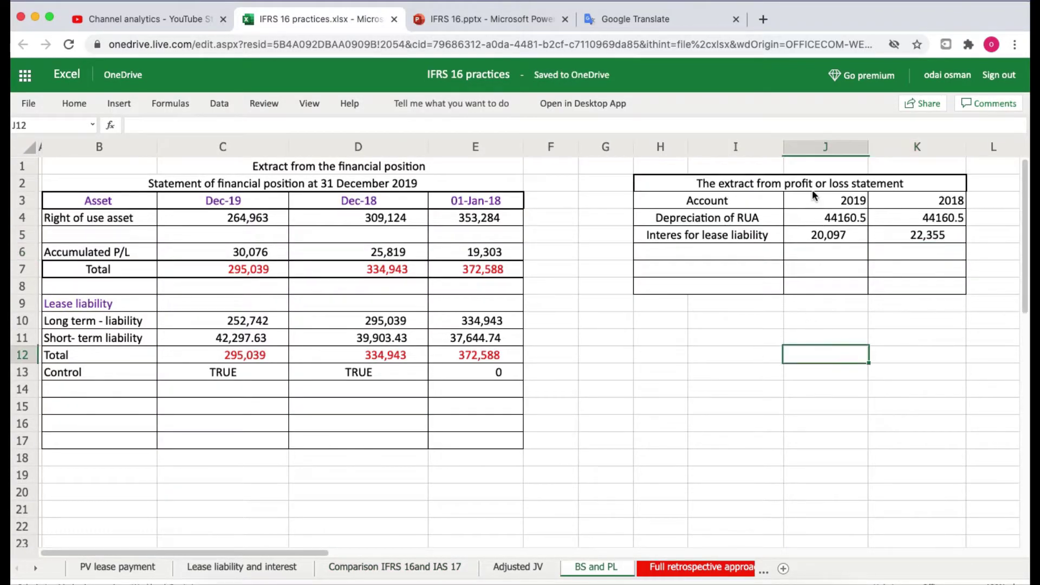
Centre-align the year headings and figures in J3:K8.
{"action": "left_click_drag", "start_coordinate": [813, 202], "coordinate": [941, 280]}
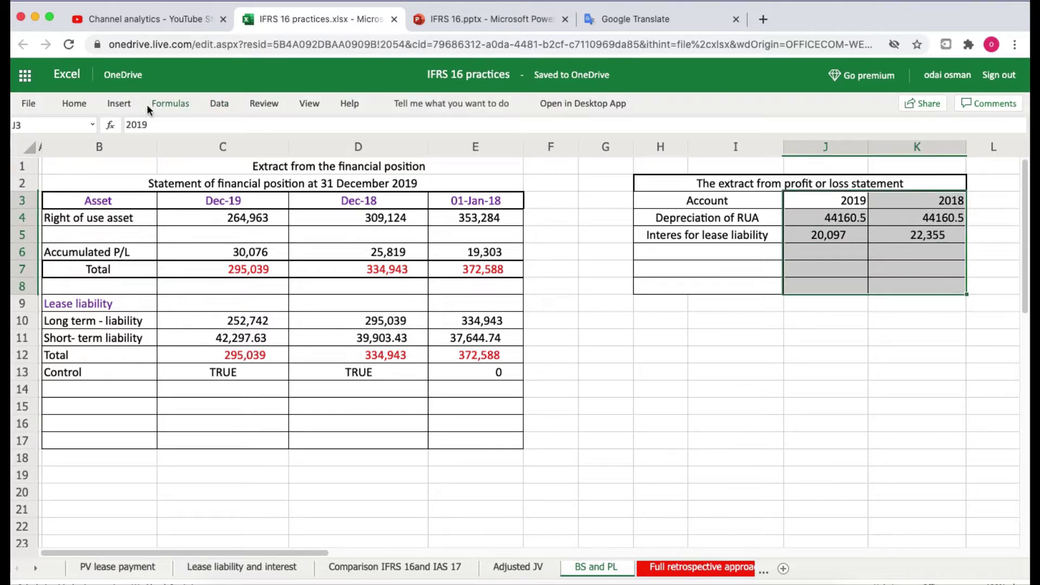
{"action": "left_click", "coordinate": [74, 103]}
{"action": "left_click", "coordinate": [350, 151]}
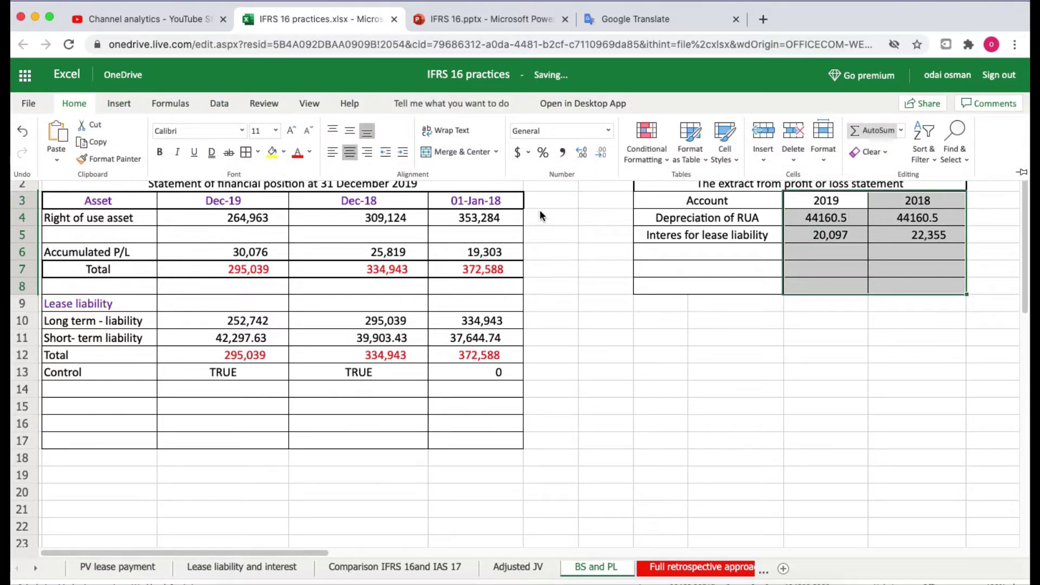
{"action": "left_click", "coordinate": [902, 236]}
{"action": "left_click", "coordinate": [914, 301]}
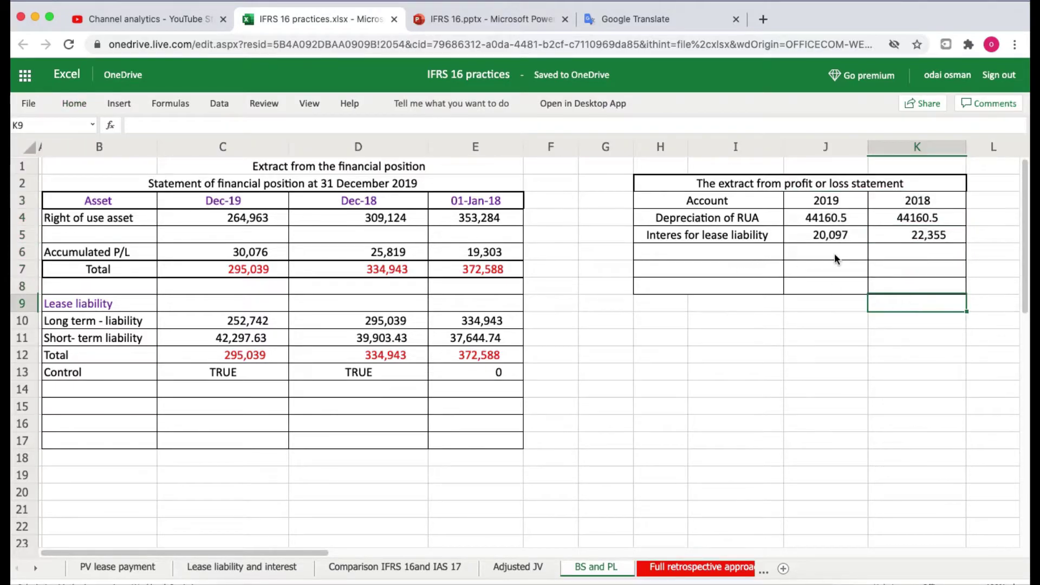
Add the label Total in H8.
{"action": "left_click", "coordinate": [710, 288]}
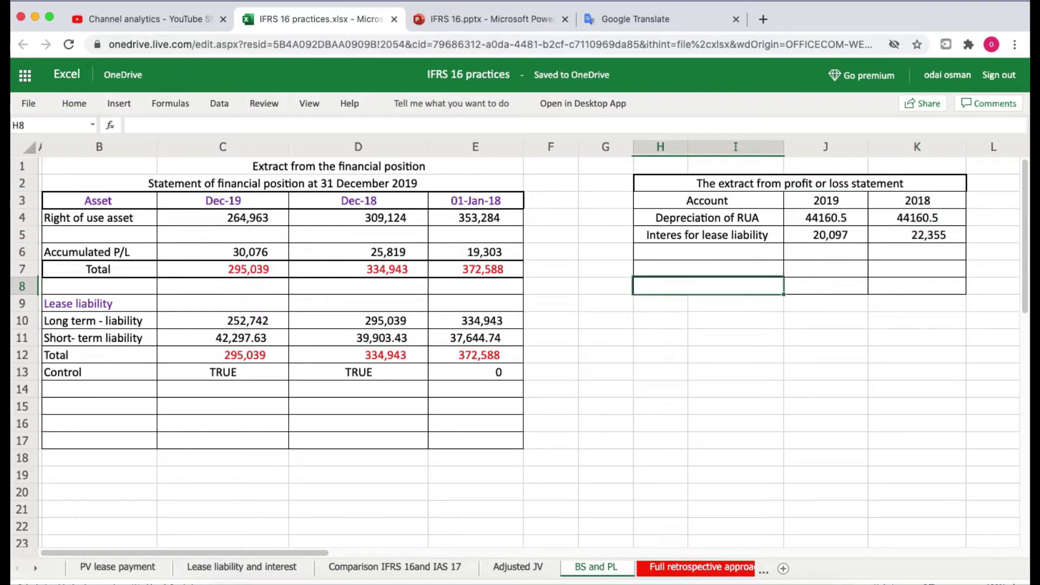
{"action": "type", "text": "Tot"}
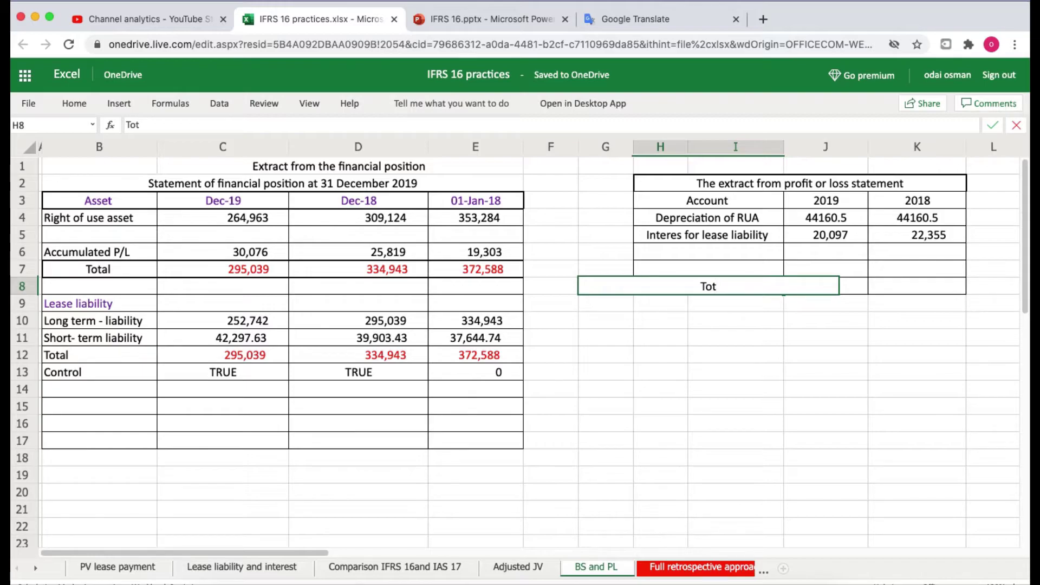
{"action": "type", "text": "al"}
{"action": "key", "text": "Tab"}
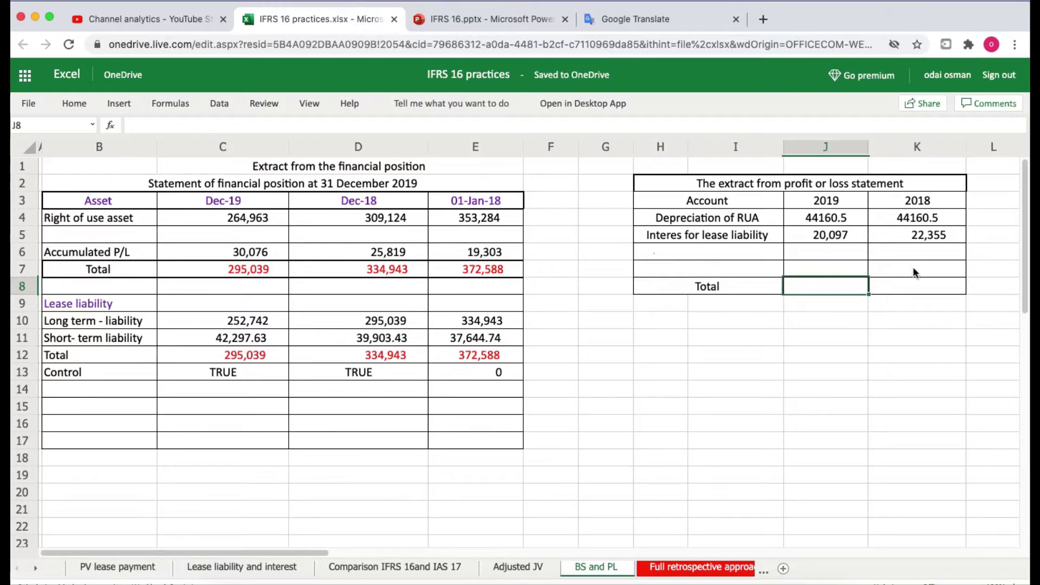
Sum J4:J7 with =SUM in J8 and fill the total across to K8 for 2018.
{"action": "type", "text": "=su"}
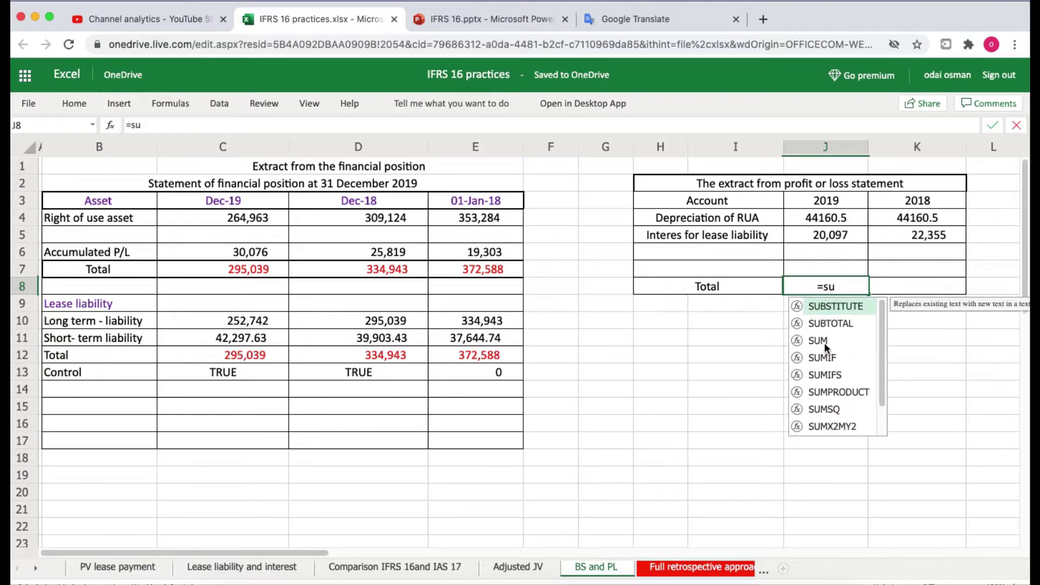
{"action": "double_click", "coordinate": [824, 342]}
{"action": "left_click_drag", "start_coordinate": [820, 217], "coordinate": [819, 269]}
{"action": "key", "text": "Return"}
{"action": "left_click", "coordinate": [915, 335]}
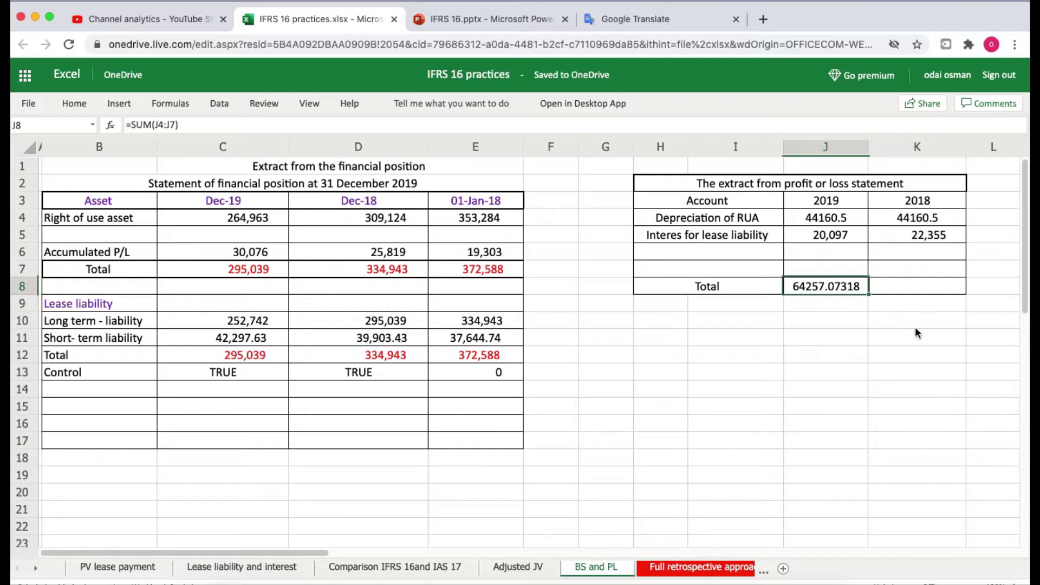
{"action": "left_click", "coordinate": [859, 289]}
{"action": "left_click_drag", "start_coordinate": [867, 294], "coordinate": [951, 303]}
{"action": "left_click", "coordinate": [939, 354]}
{"action": "left_click_drag", "start_coordinate": [821, 292], "coordinate": [915, 290]}
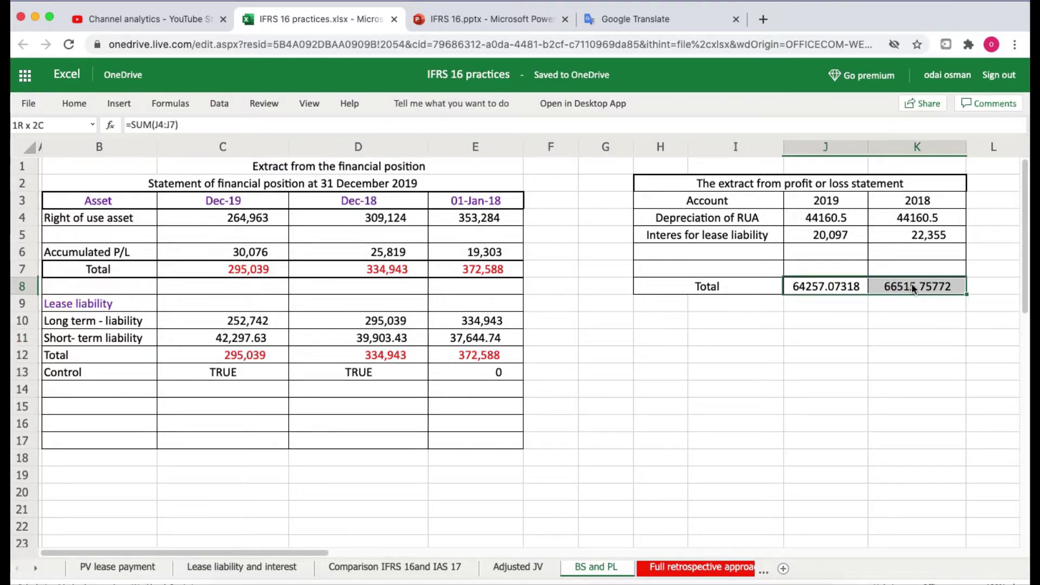
Format the J8:K8 totals as Accounting with 0 decimals and no symbol.
{"action": "right_click", "coordinate": [818, 290]}
{"action": "left_click", "coordinate": [870, 460]}
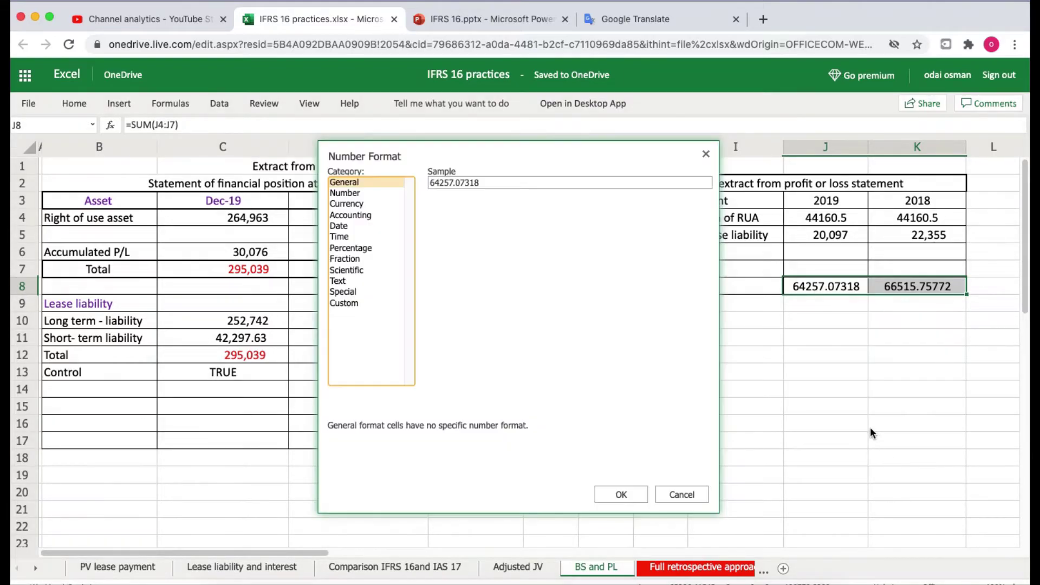
{"action": "left_click", "coordinate": [362, 215]}
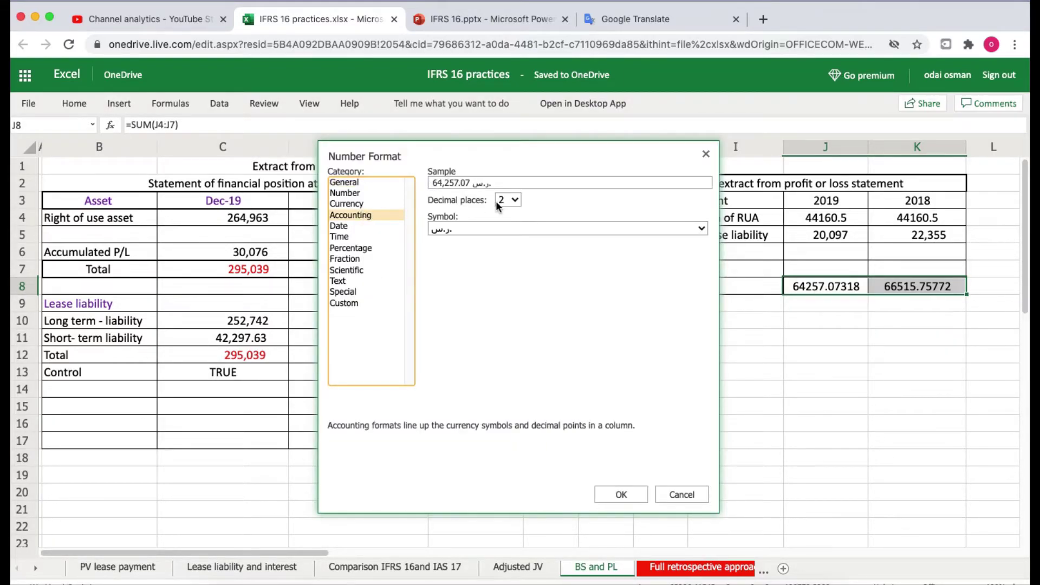
{"action": "left_click", "coordinate": [513, 200]}
{"action": "left_click", "coordinate": [511, 174]}
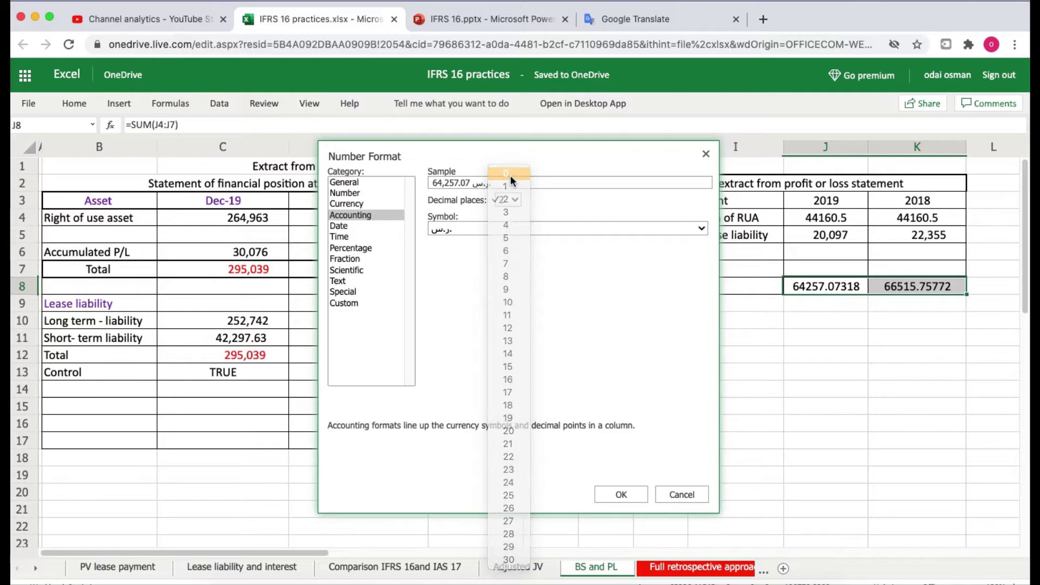
{"action": "left_click", "coordinate": [699, 231]}
{"action": "left_click", "coordinate": [458, 210]}
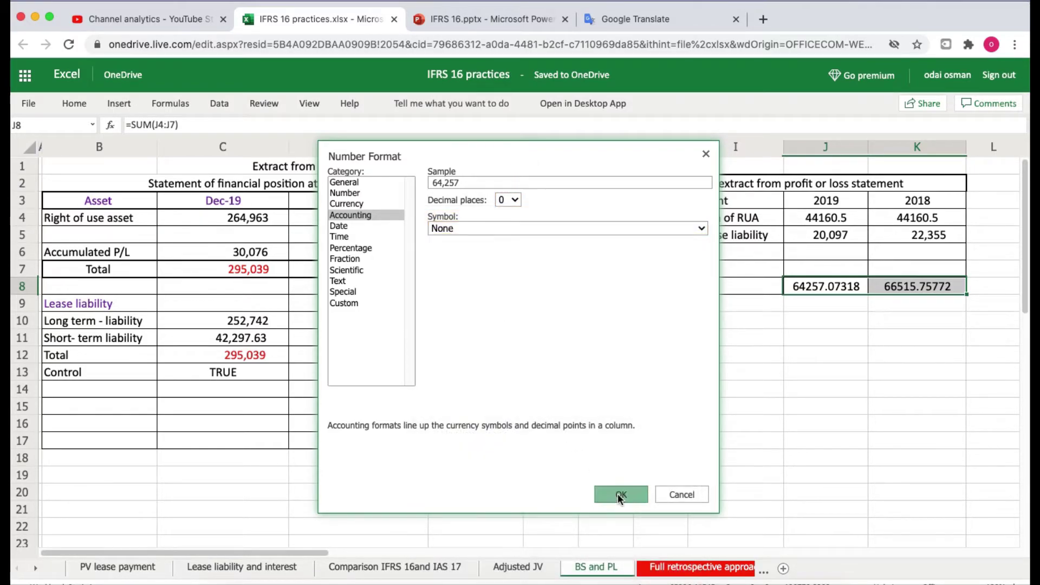
{"action": "left_click", "coordinate": [620, 496]}
{"action": "left_click", "coordinate": [878, 287]}
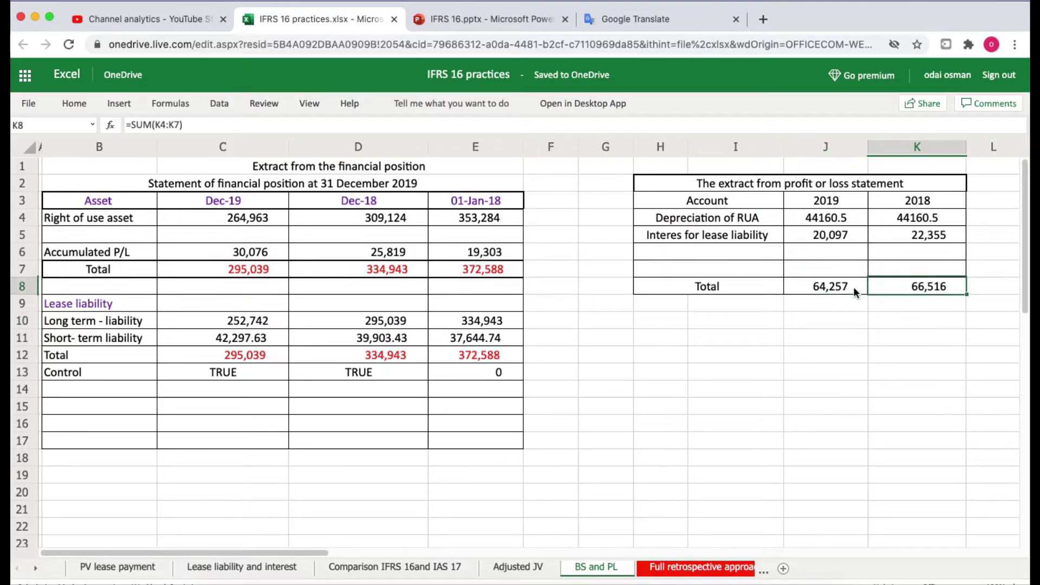
{"action": "left_click", "coordinate": [853, 290]}
{"action": "left_click", "coordinate": [821, 303]}
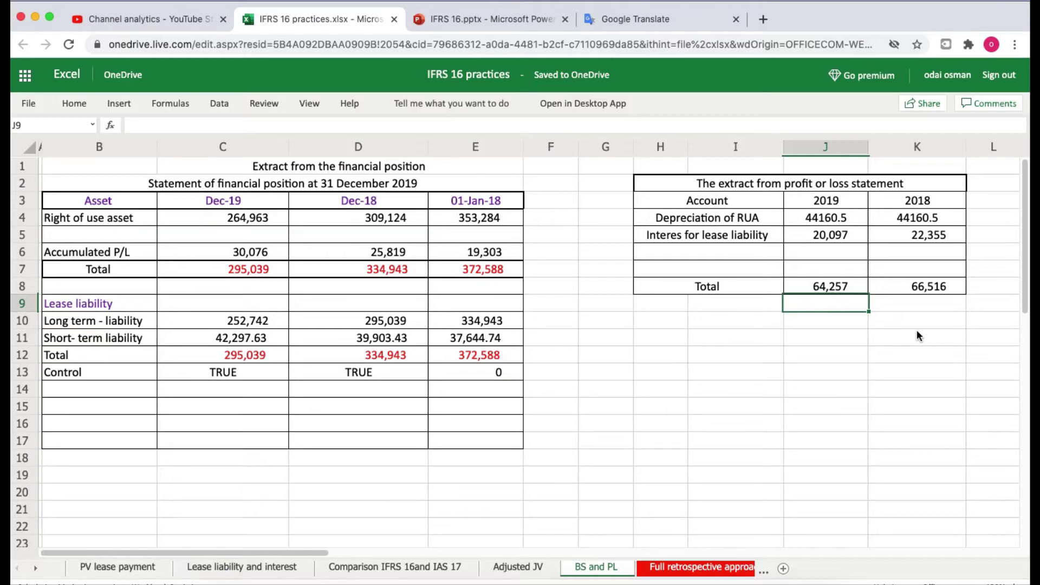
In J9, enter the 2019 check =J8-'Comparison IFRS 16and IAS 17'!F8.
{"action": "type", "text": "="}
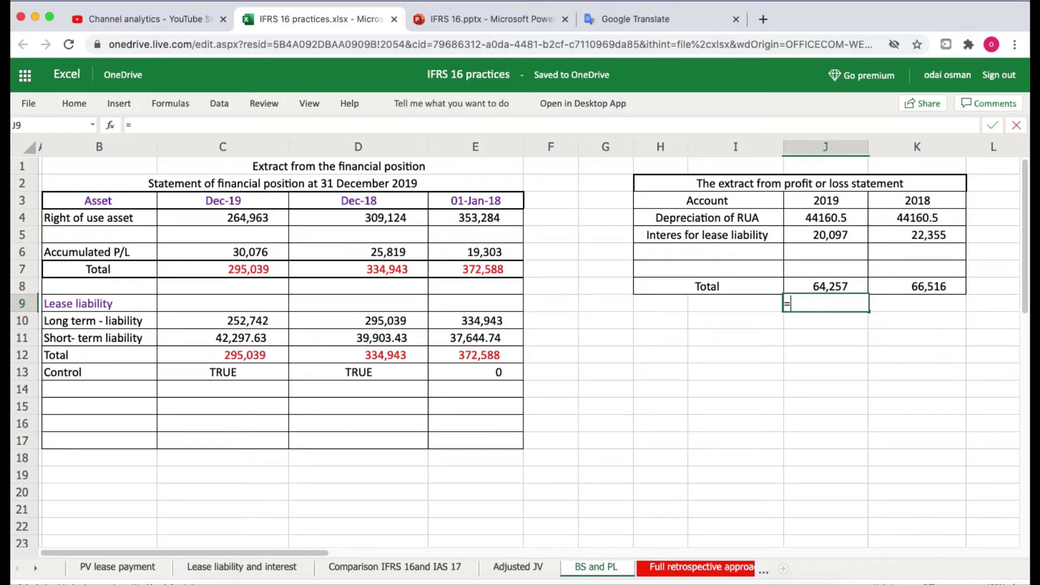
{"action": "left_click", "coordinate": [821, 290]}
{"action": "type", "text": "-"}
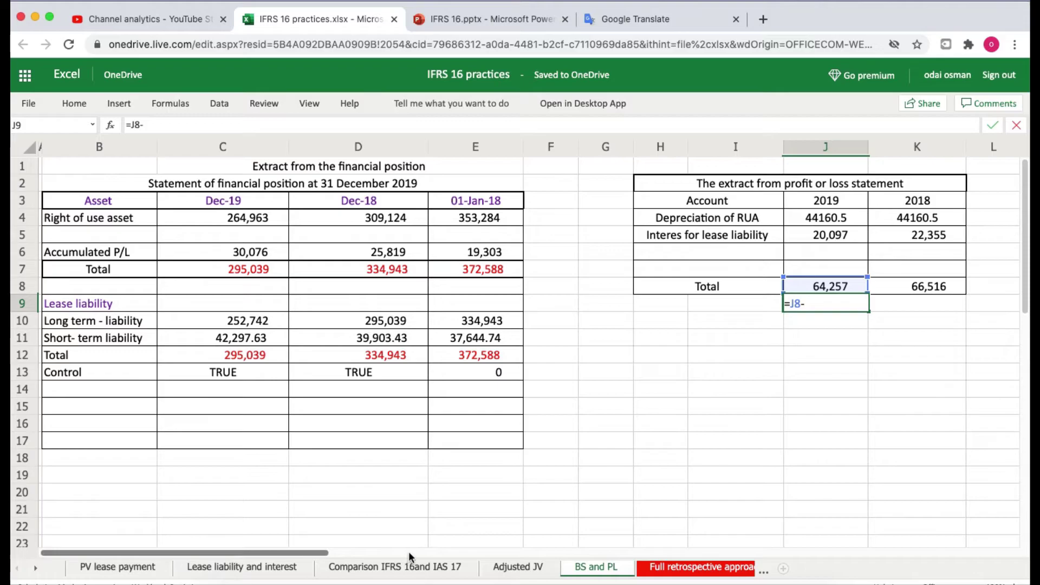
{"action": "left_click", "coordinate": [409, 567]}
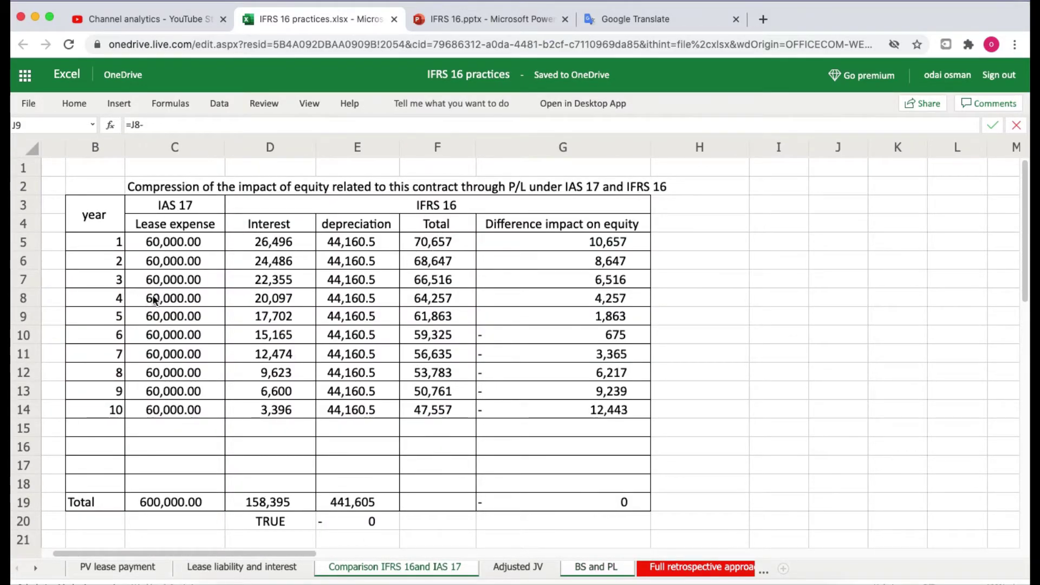
{"action": "left_click", "coordinate": [423, 299]}
{"action": "key", "text": "Return"}
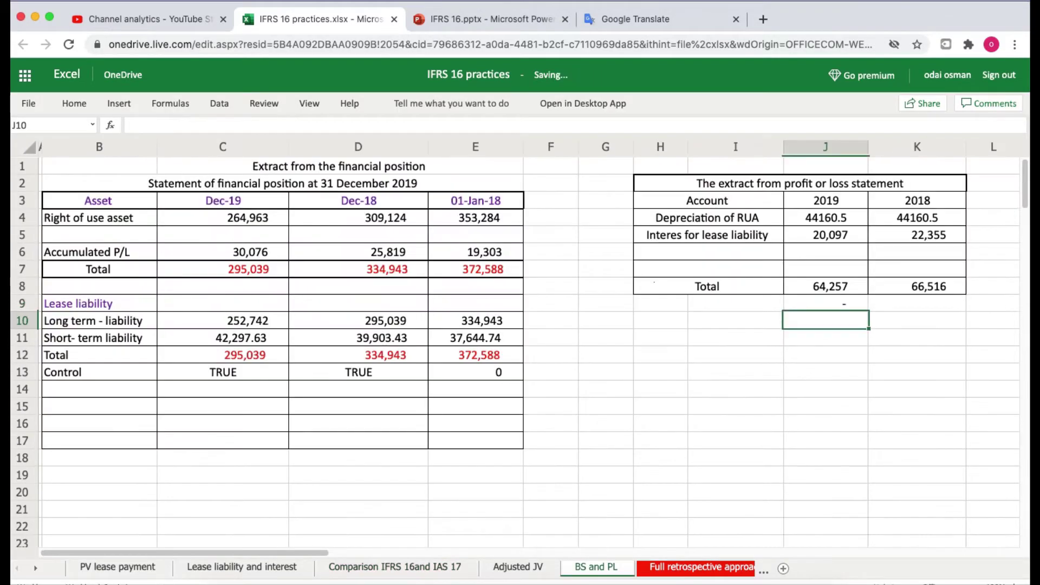
In K9, enter the 2018 check =K8-'Comparison IFRS 16and IAS 17'!F7 and confirm it shows zero.
{"action": "left_click", "coordinate": [934, 303]}
{"action": "type", "text": "="}
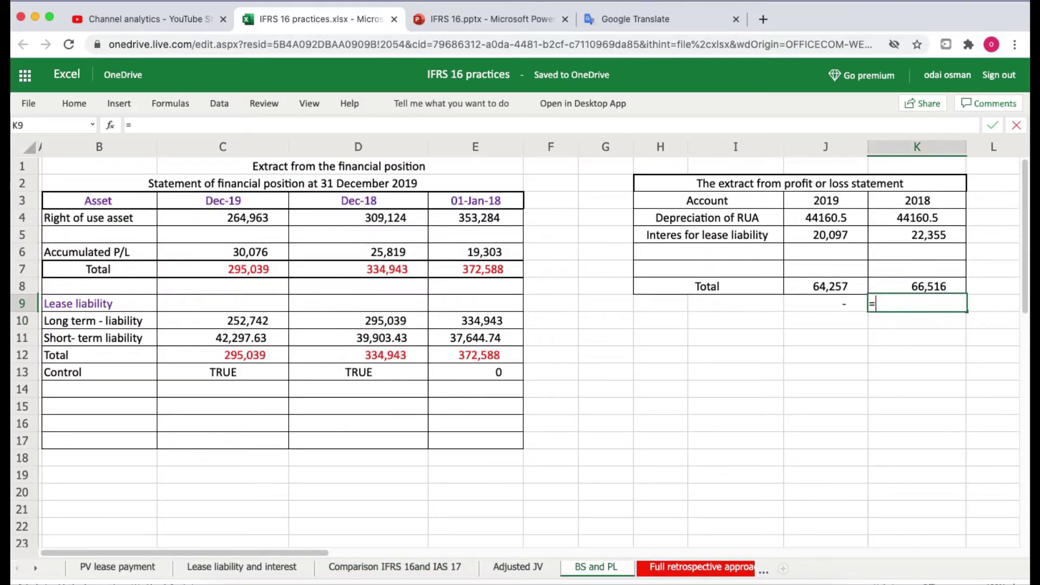
{"action": "left_click", "coordinate": [927, 286]}
{"action": "type", "text": "-"}
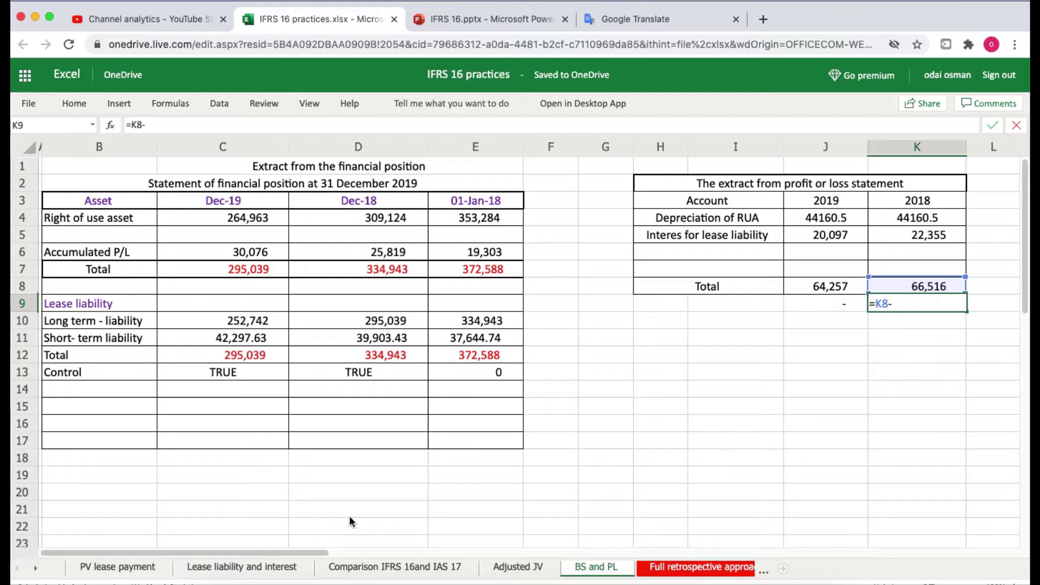
{"action": "left_click", "coordinate": [425, 568]}
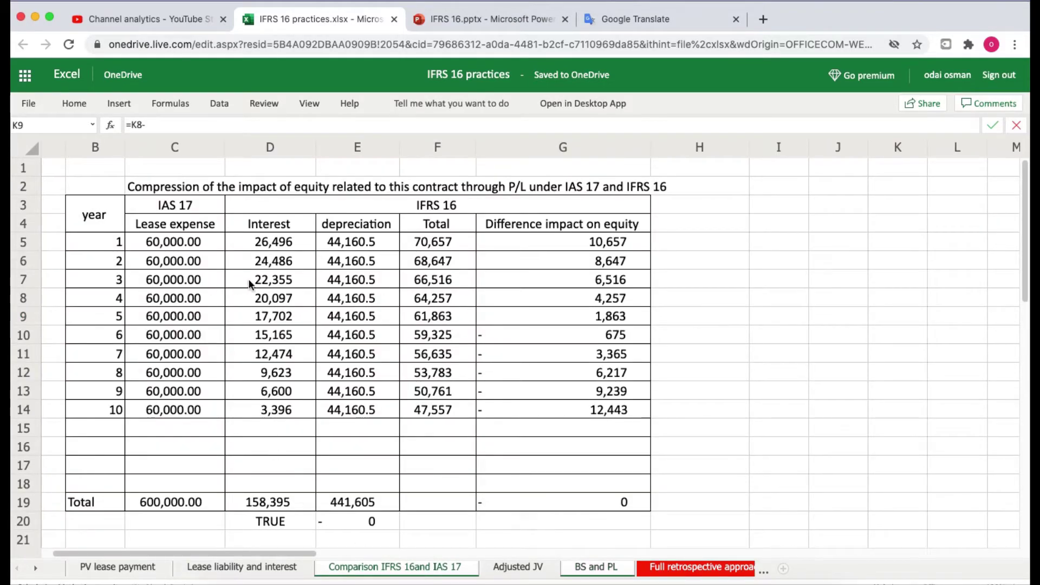
{"action": "left_click", "coordinate": [452, 282]}
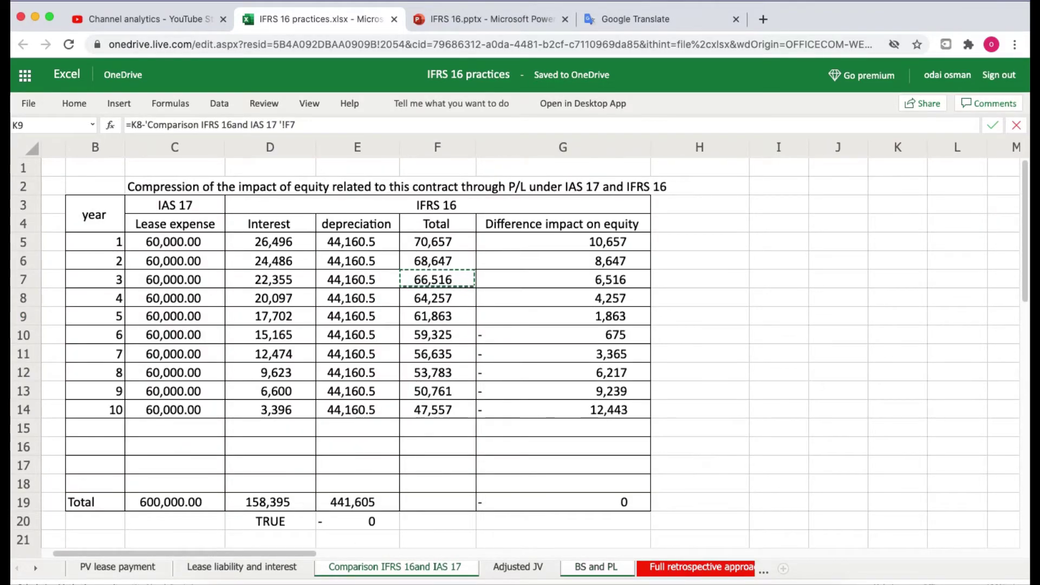
{"action": "key", "text": "Return"}
{"action": "left_click", "coordinate": [785, 355]}
{"action": "left_click", "coordinate": [940, 303]}
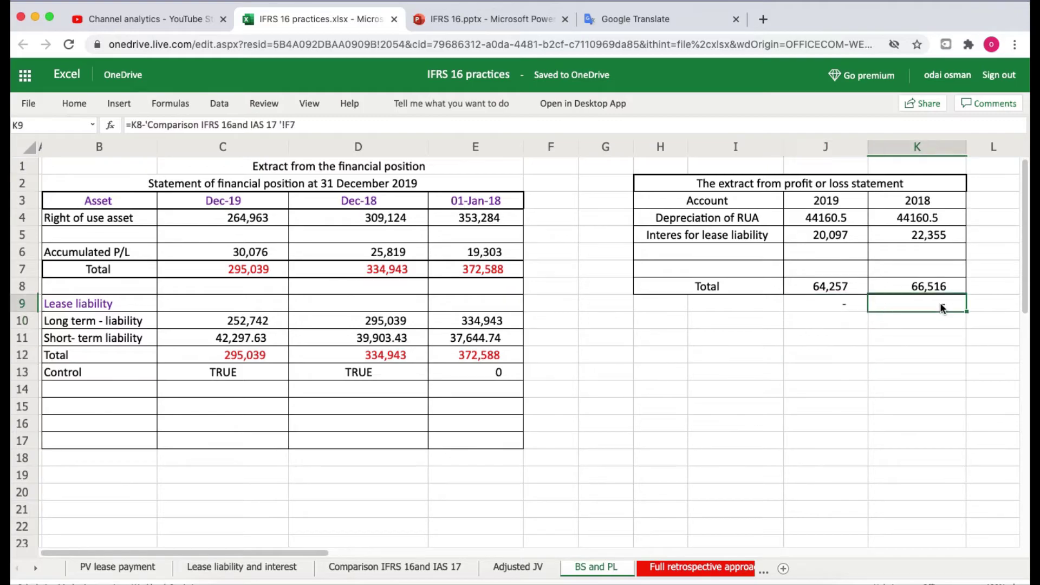
{"action": "left_click", "coordinate": [878, 361]}
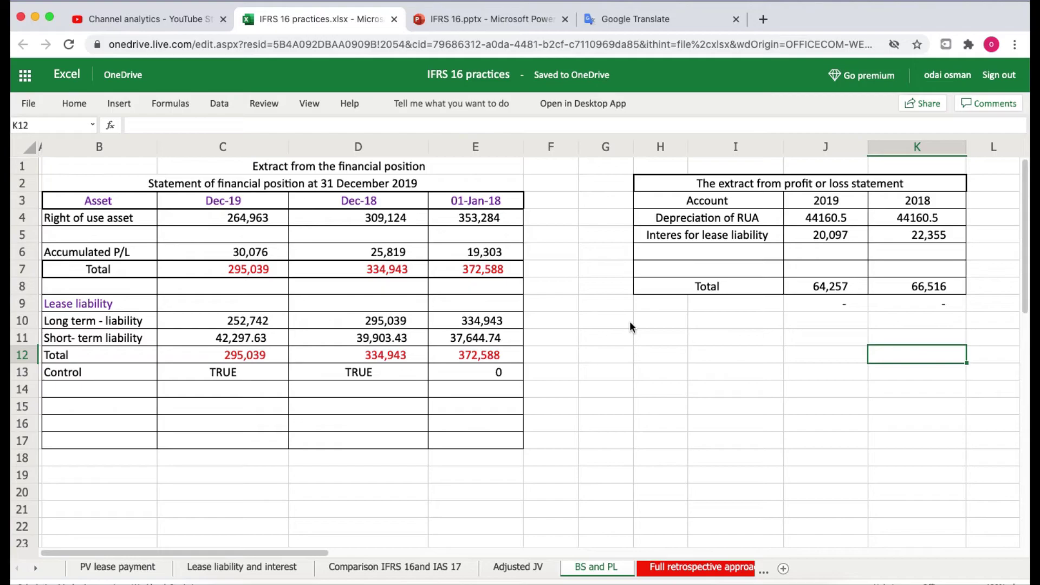
Review the Dec-19, Dec-18 and 01-Jan-18 right of use asset formulas and J4 depreciation.
{"action": "left_click", "coordinate": [254, 219]}
{"action": "left_click", "coordinate": [350, 218]}
{"action": "left_click", "coordinate": [447, 217]}
{"action": "left_click", "coordinate": [276, 216]}
{"action": "left_click", "coordinate": [344, 215]}
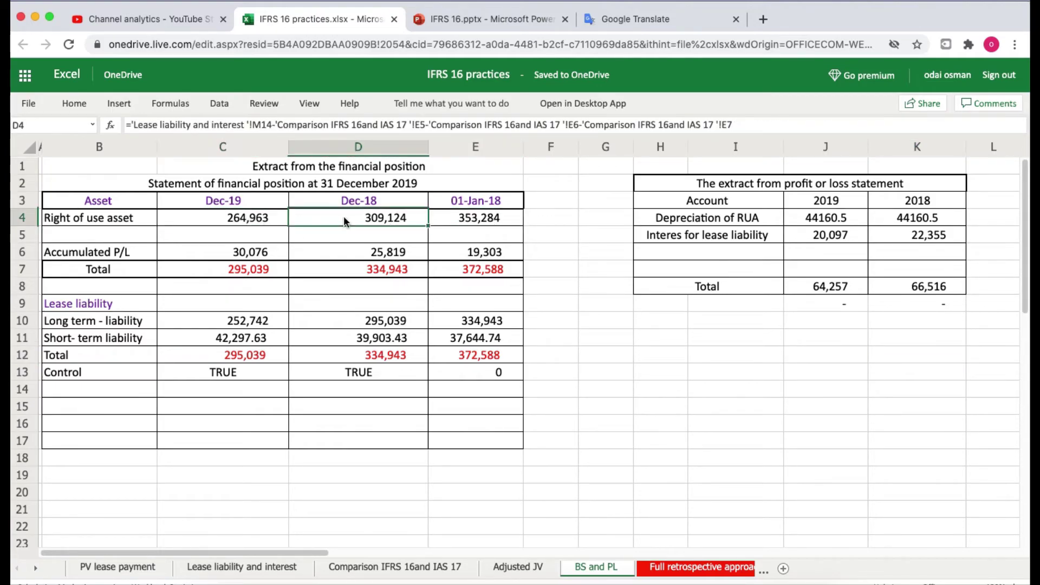
{"action": "left_click", "coordinate": [231, 217]}
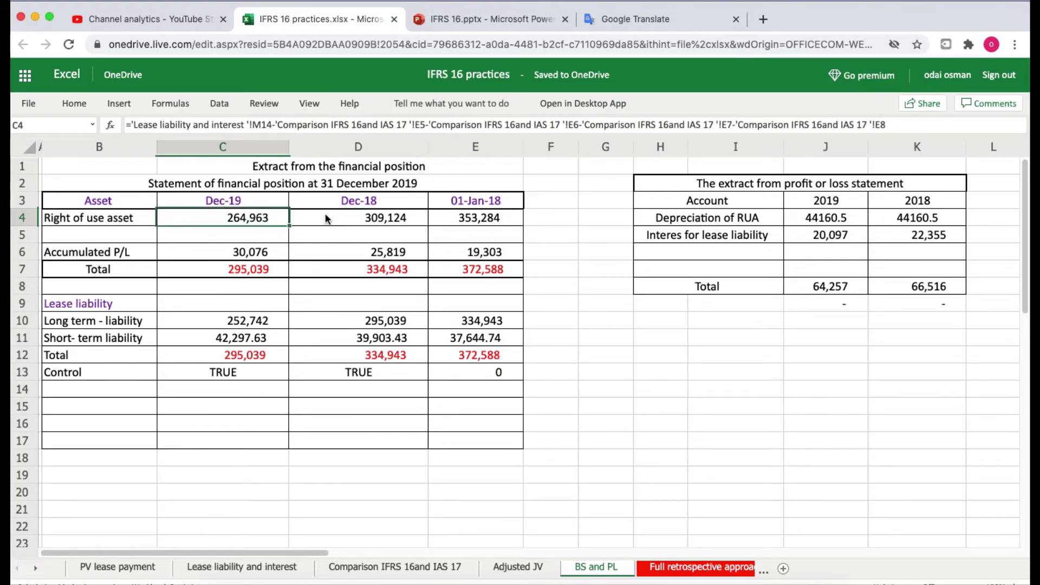
{"action": "left_click", "coordinate": [358, 218]}
{"action": "left_click", "coordinate": [462, 218]}
{"action": "left_click", "coordinate": [827, 228]}
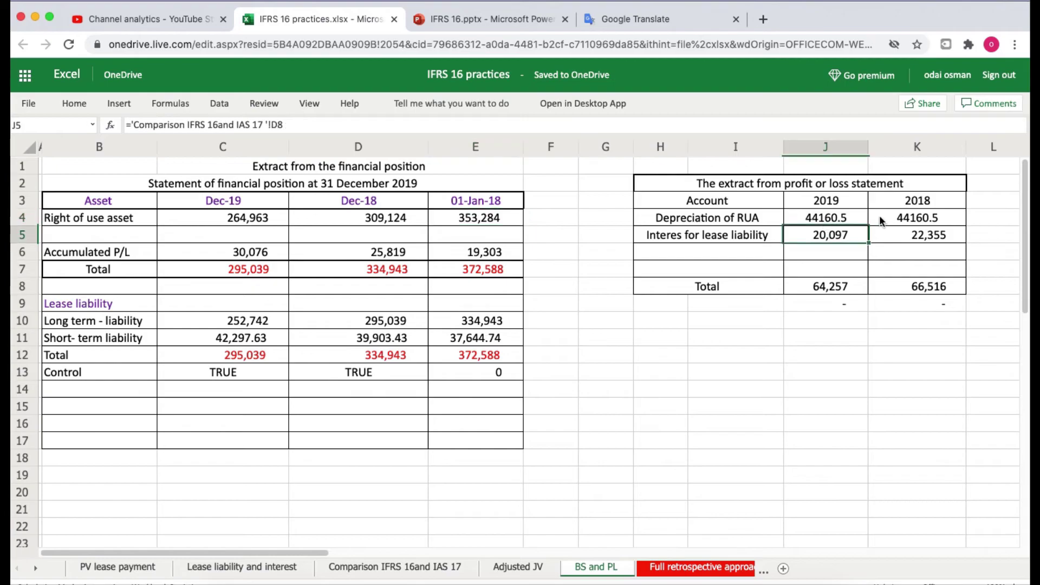
Apply red font colour to the totals in J8:K8.
{"action": "left_click", "coordinate": [829, 284]}
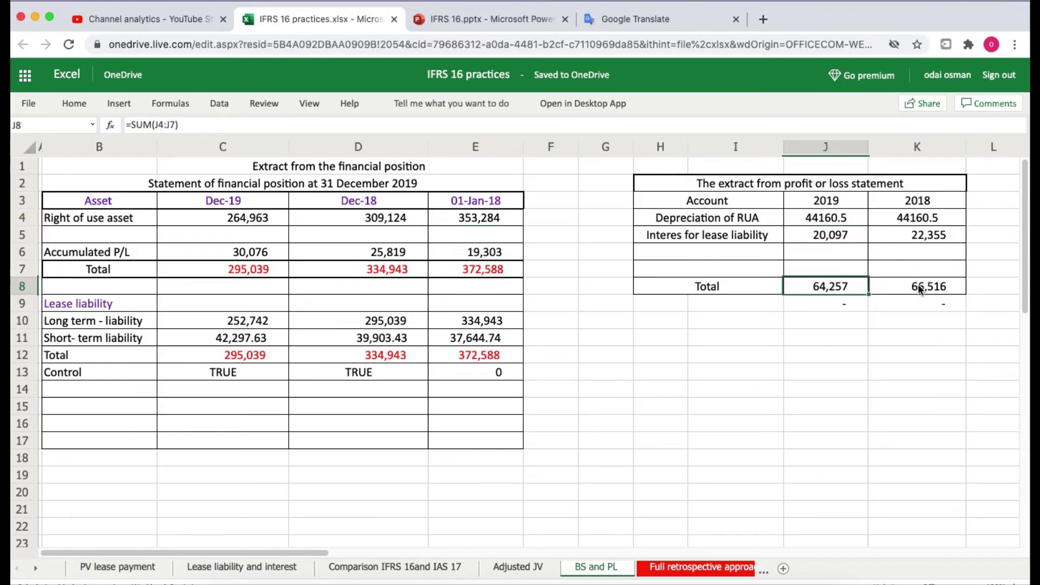
{"action": "left_click", "coordinate": [823, 319]}
{"action": "left_click", "coordinate": [807, 287]}
{"action": "left_click", "coordinate": [885, 290], "text": "shift"}
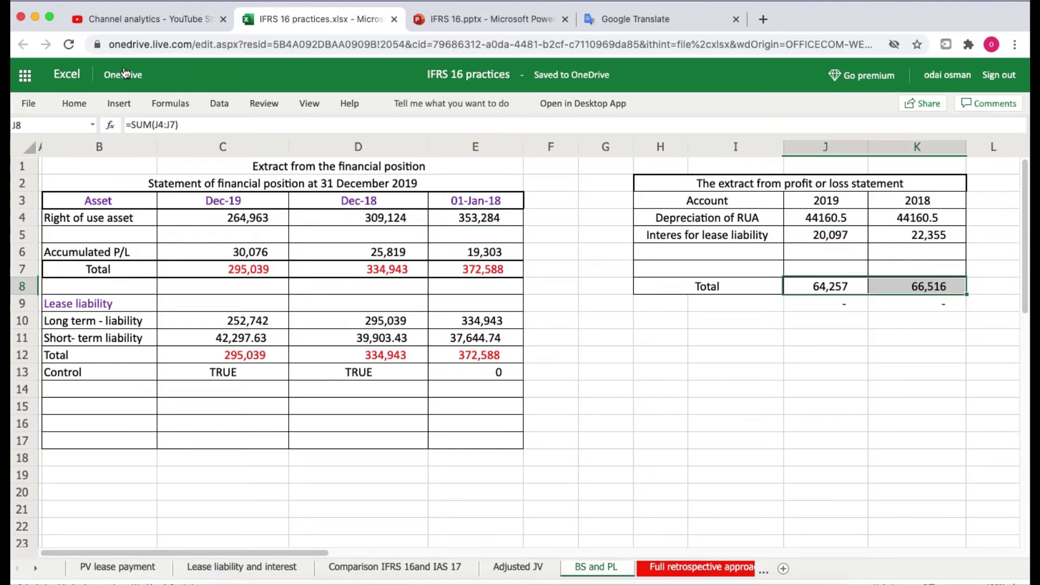
{"action": "left_click", "coordinate": [70, 103]}
{"action": "left_click", "coordinate": [298, 154]}
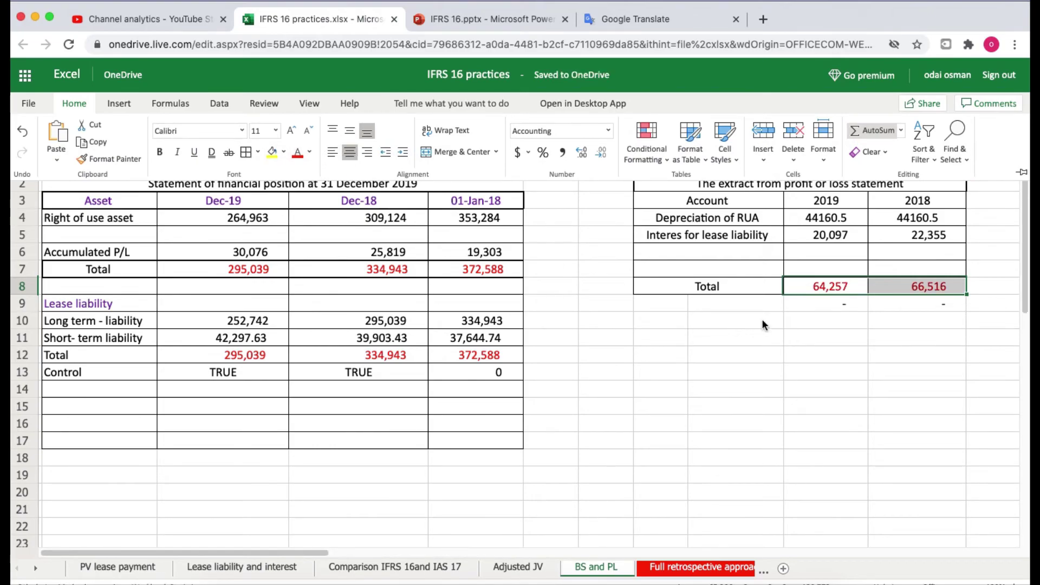
{"action": "left_click", "coordinate": [894, 329]}
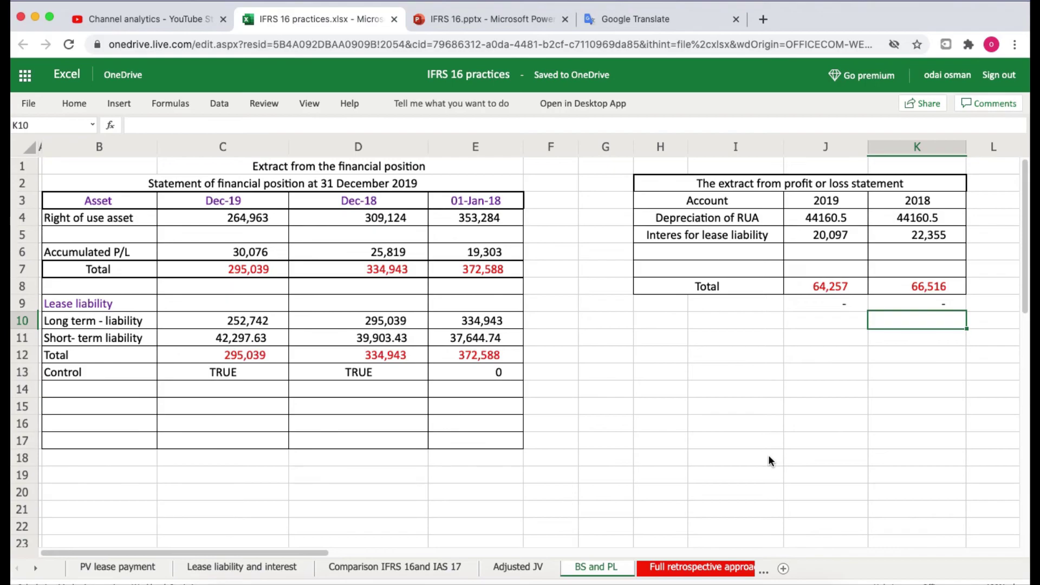
{"action": "left_click", "coordinate": [271, 168]}
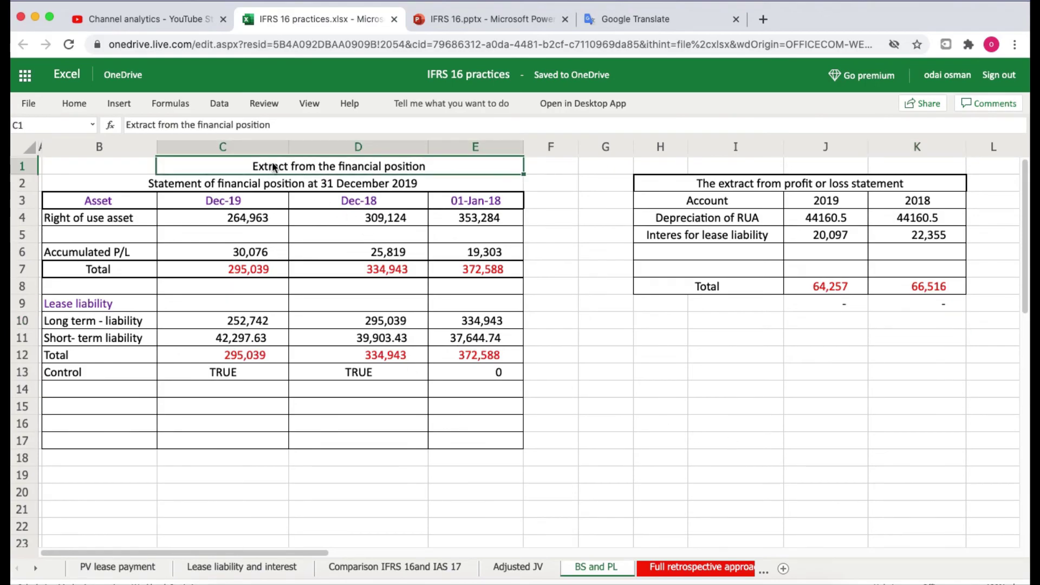